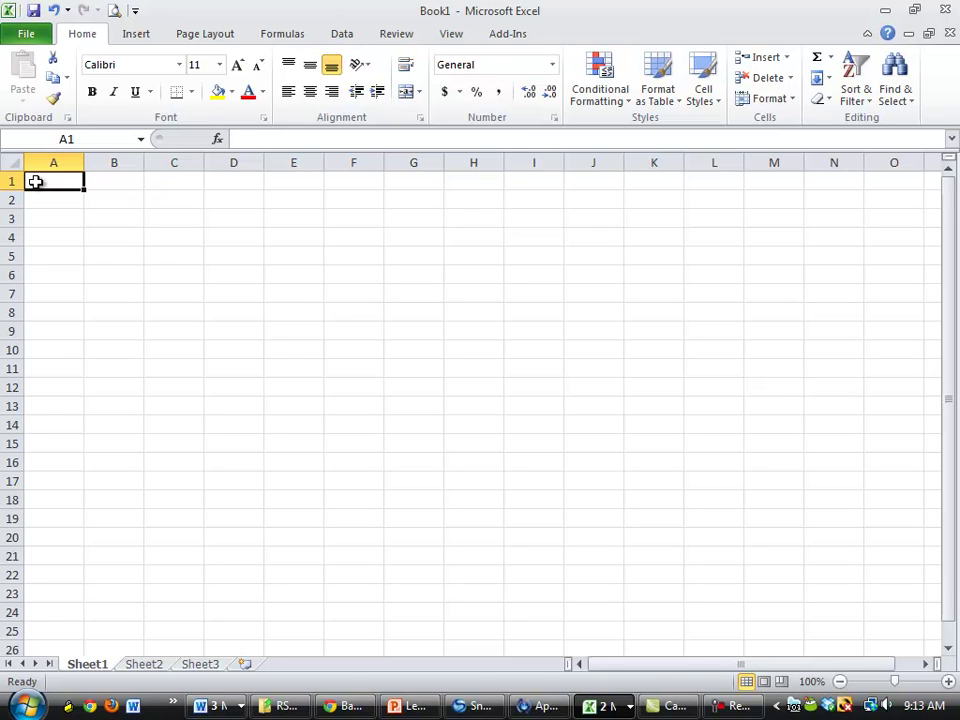
- Enter the column headings Height in A1 and Frequency in B1
type("Height")
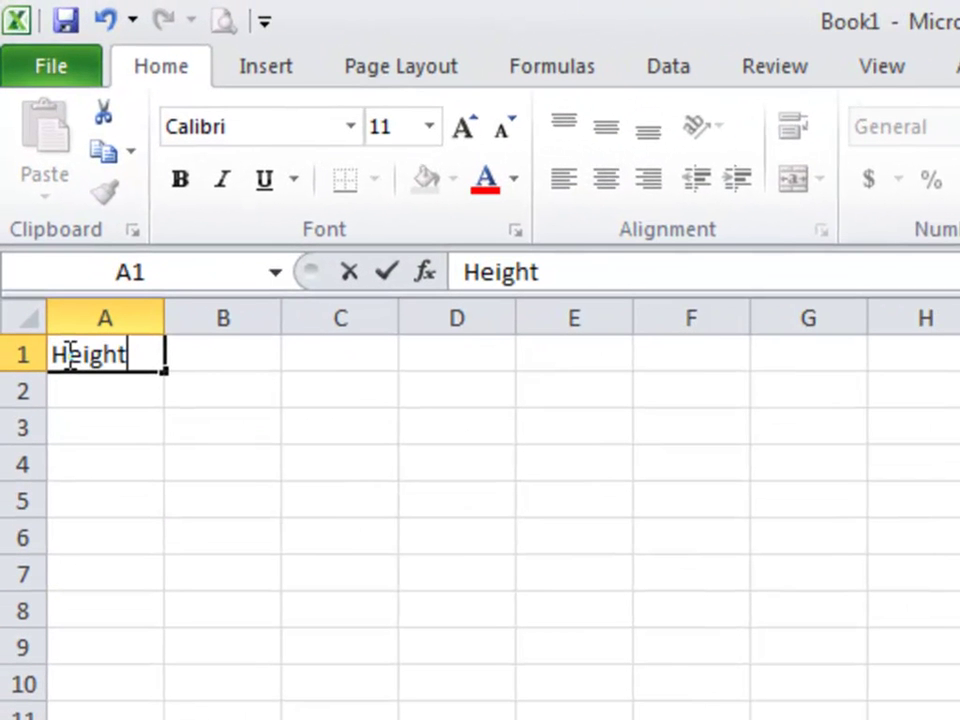
key("Tab")
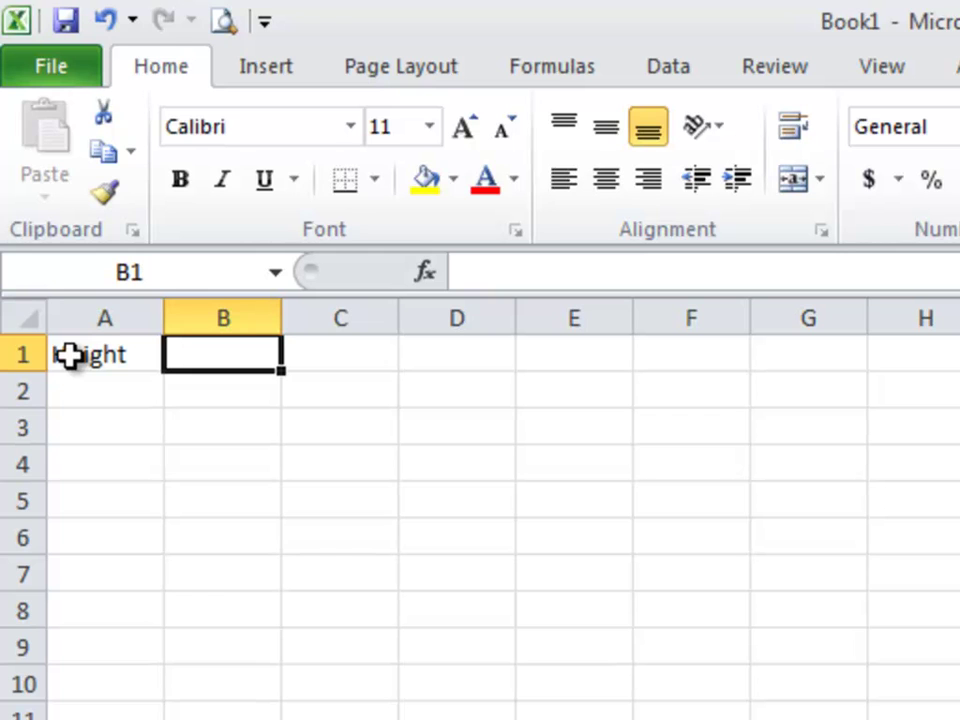
type("Frequency")
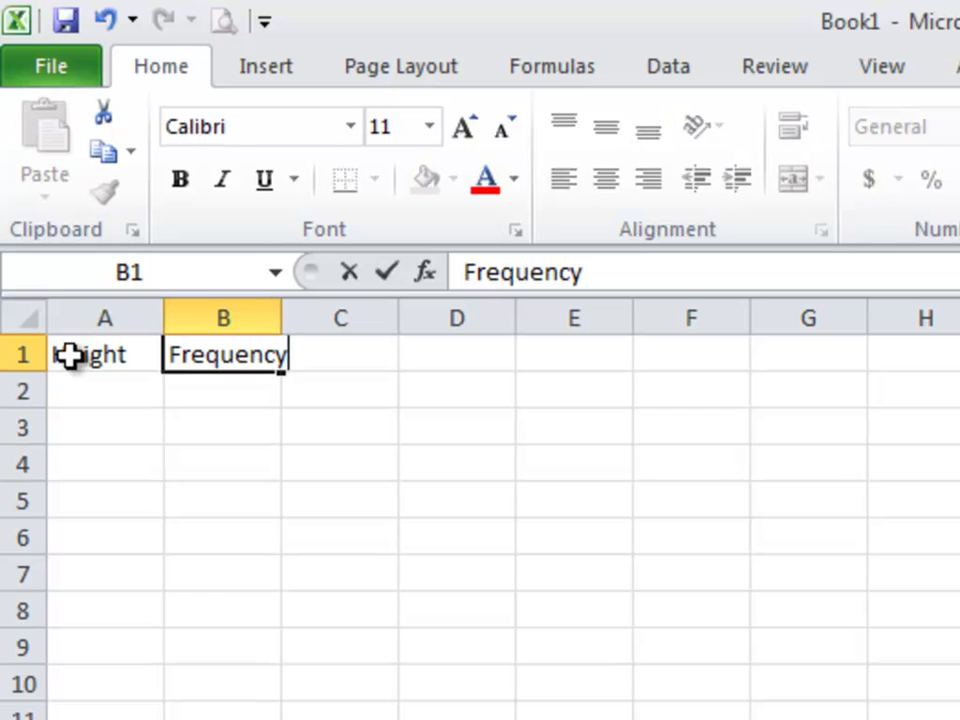
key("Return")
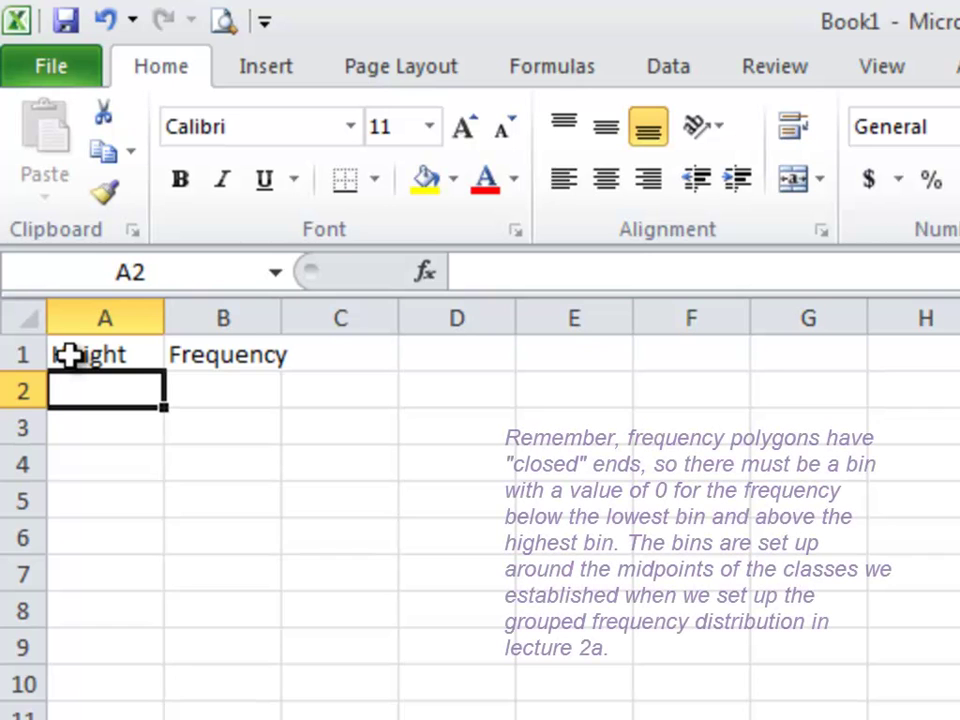
- Fill A2:A8 under Height with the bin values 60, 63, 66, 69, 72, 75 and 78
type("60")
key("Return")
type("63")
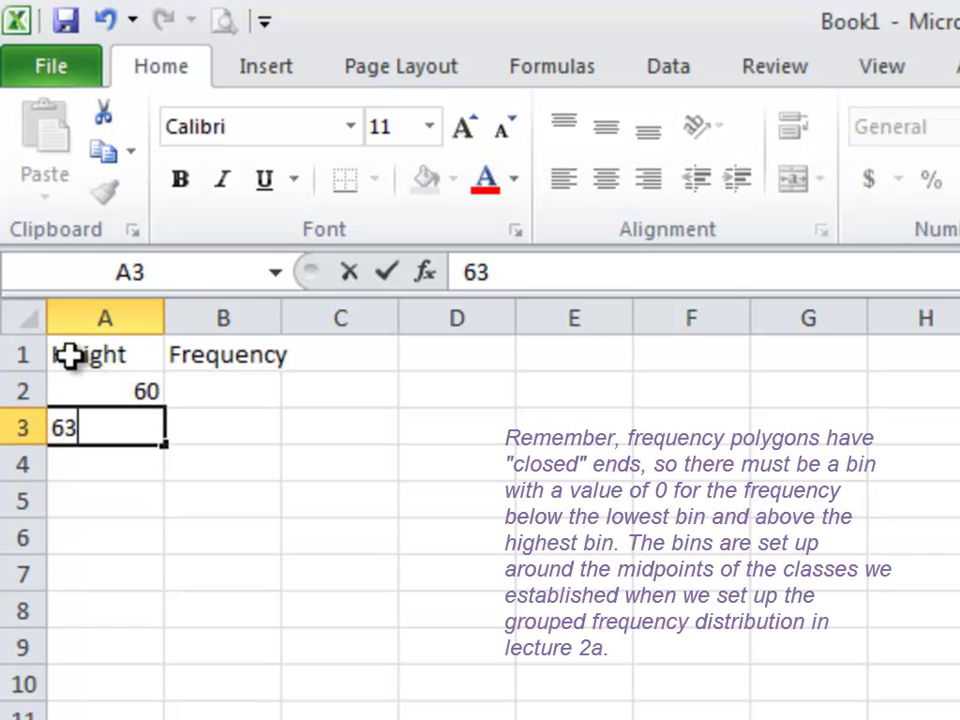
key("Return")
type("66")
key("Return")
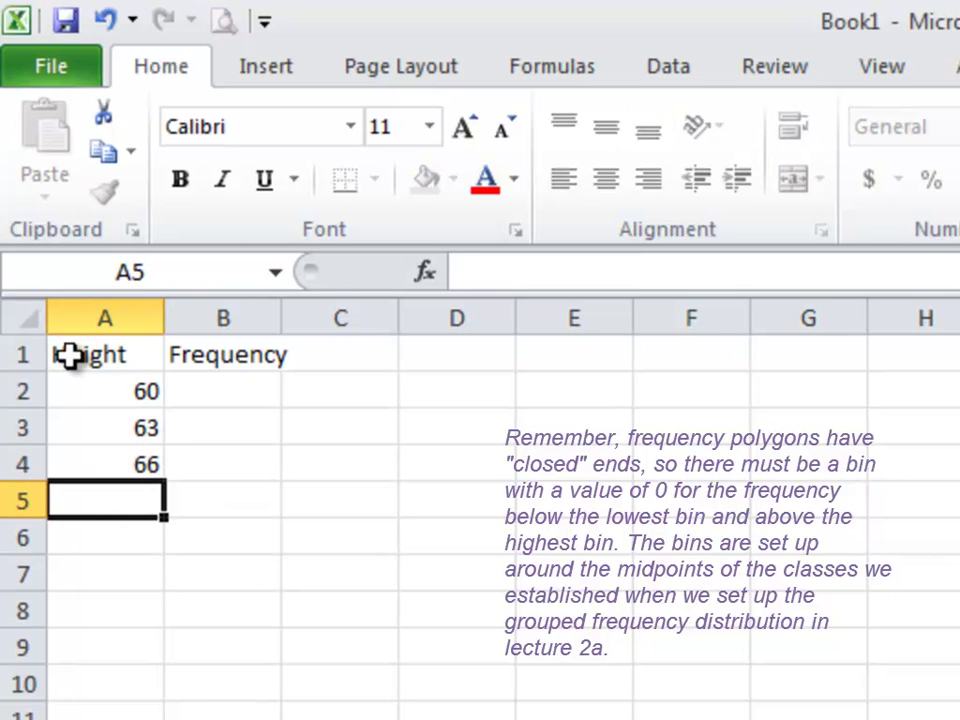
type("69")
key("Return")
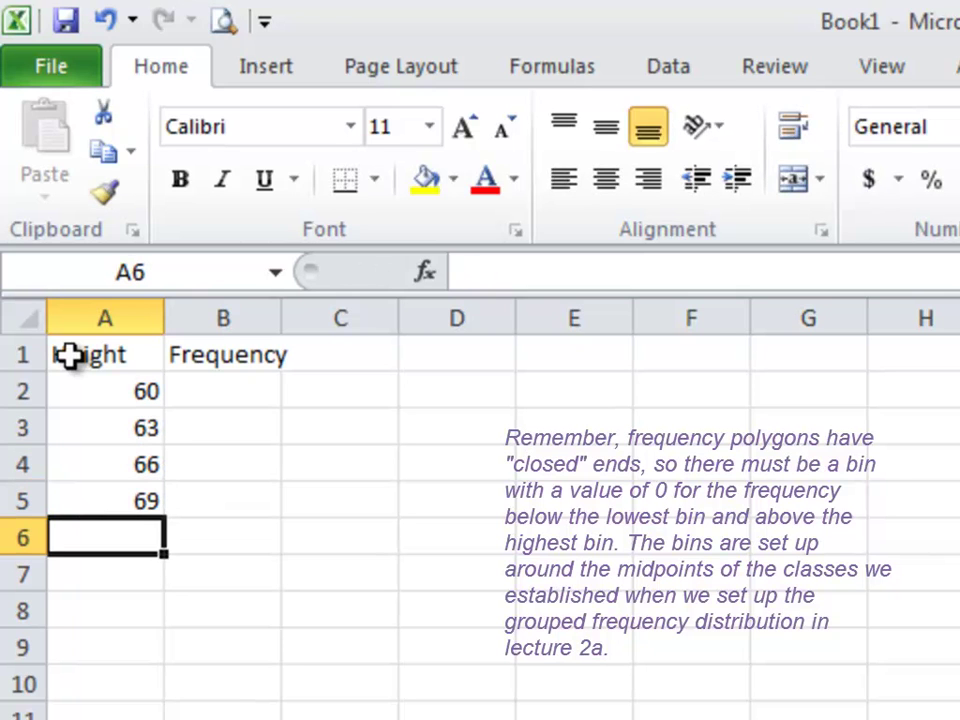
type("72")
key("Return")
type("75")
key("Return")
type("7")
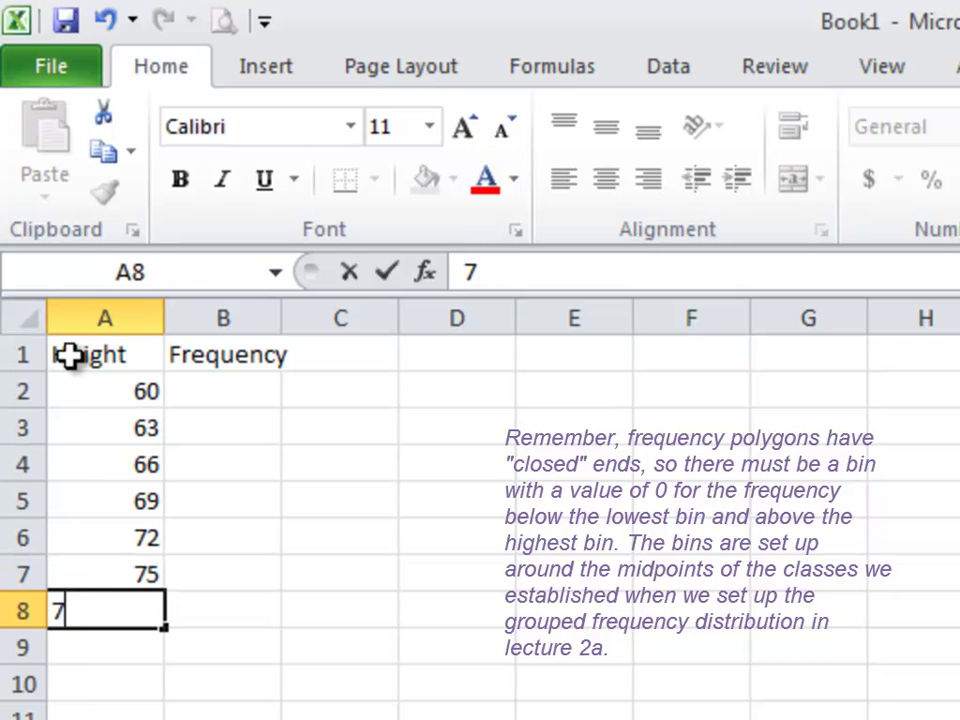
type("8")
- Enter a frequency of 0 for the highest bin in B8 and the lowest bin in B2
key("Tab")
type("0")
key("Up")
key("Up")
key("Up")
key("Up")
key("Up")
key("Up")
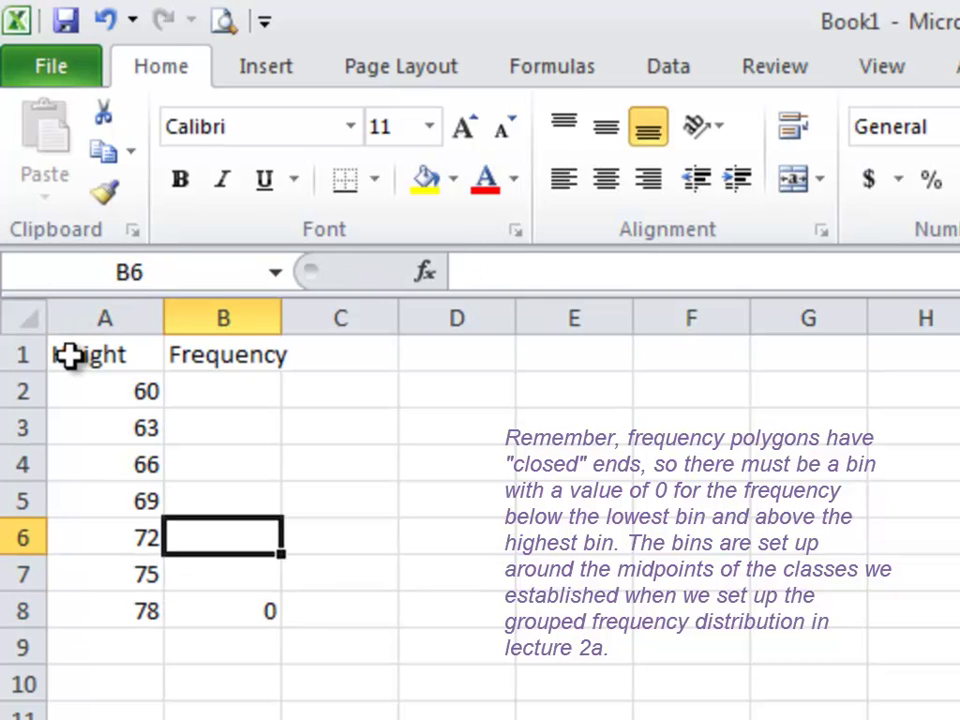
type("0")
key("Return")
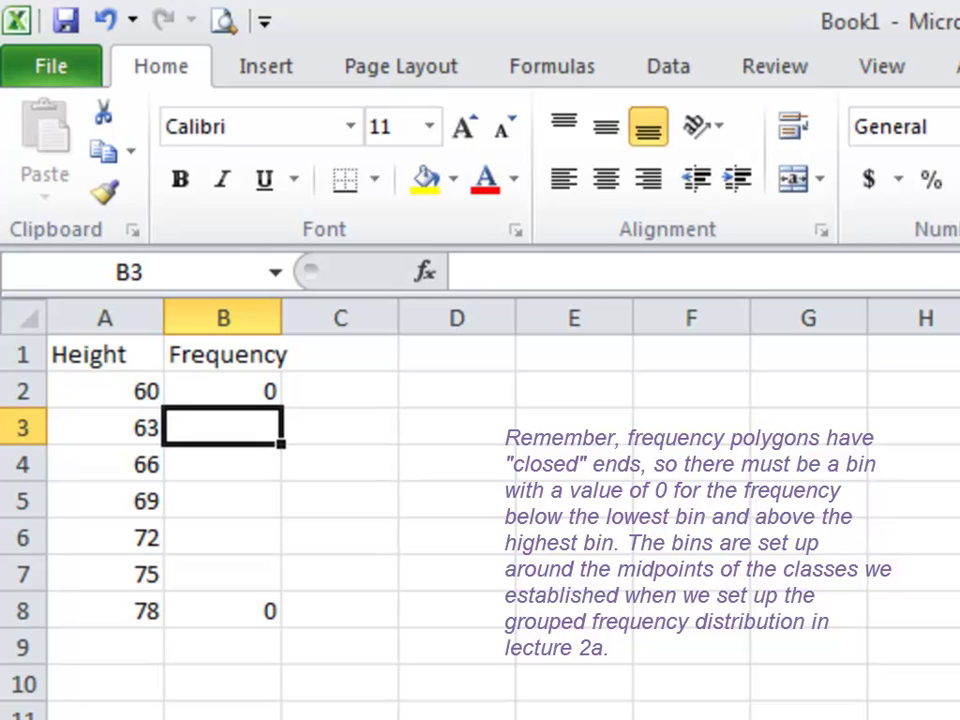
- Fill the remaining frequencies in B3:B7 with 7, 6, 5, 0 and 1
type("7")
key("Return")
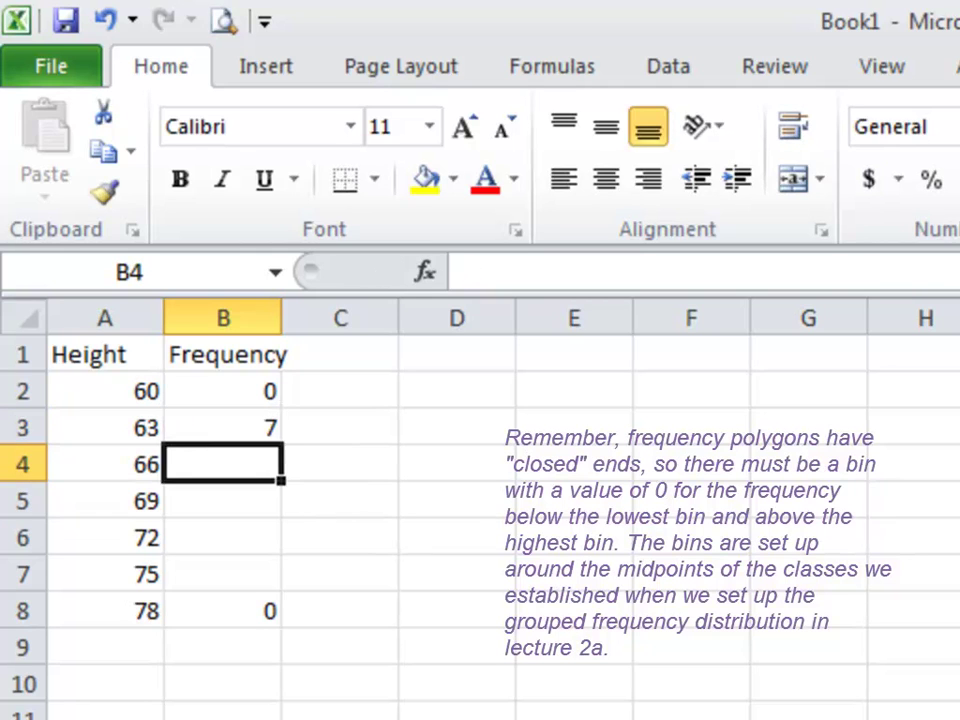
type("6")
key("Return")
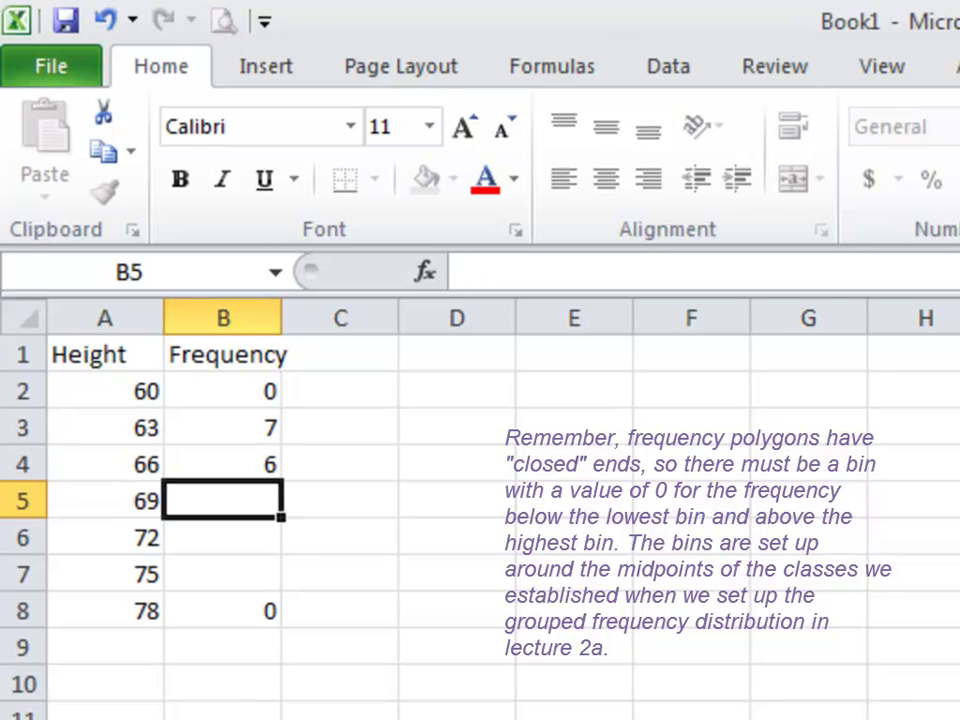
type("5")
key("Return")
type("0")
key("Return")
type("1")
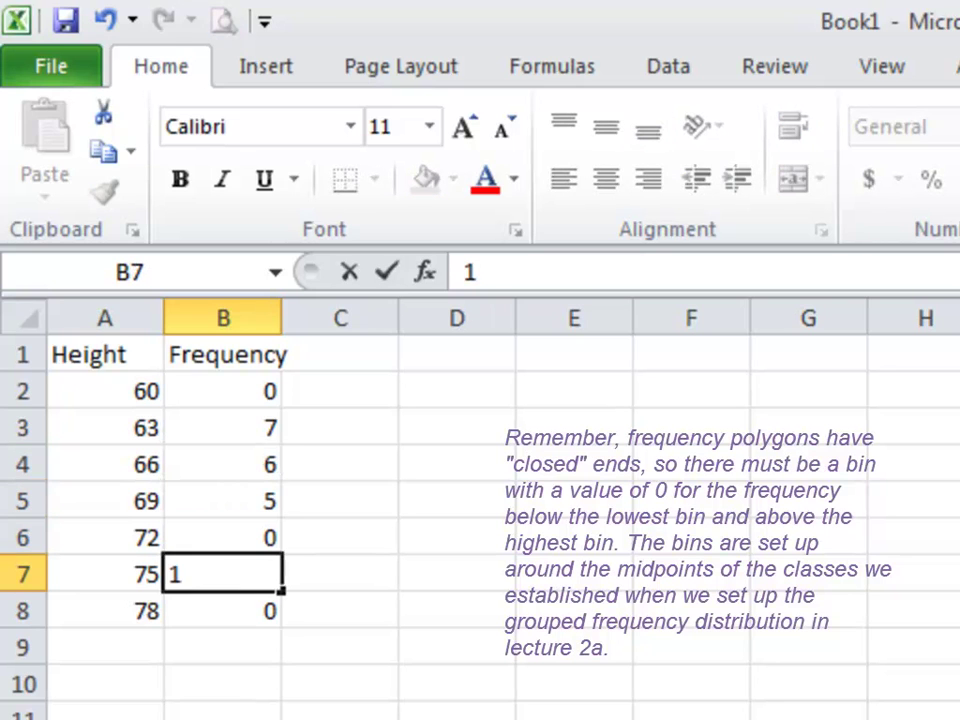
left_click(340, 609)
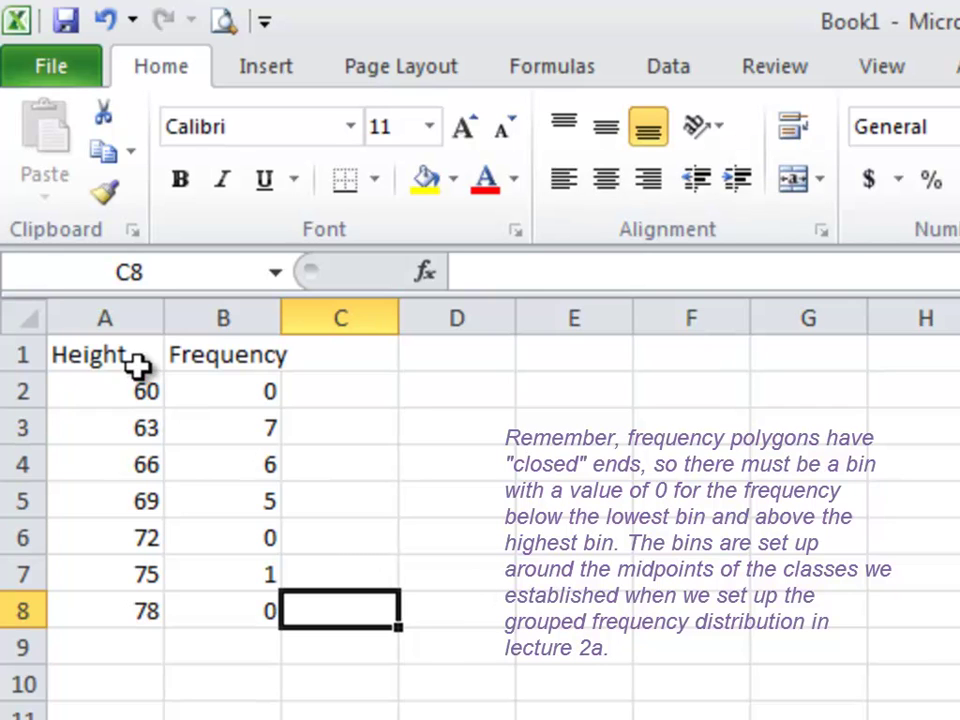
- Insert a basic 2-D area chart from the Height and Frequency data in A1:B8, and delete it
left_click_drag(137, 367, 215, 608)
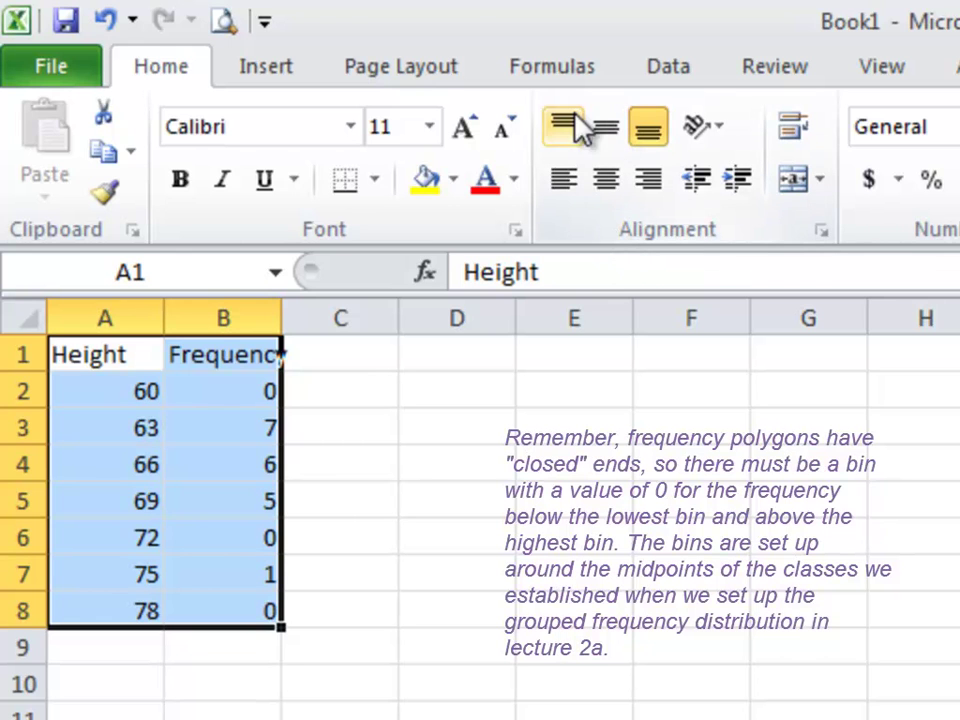
left_click(300, 76)
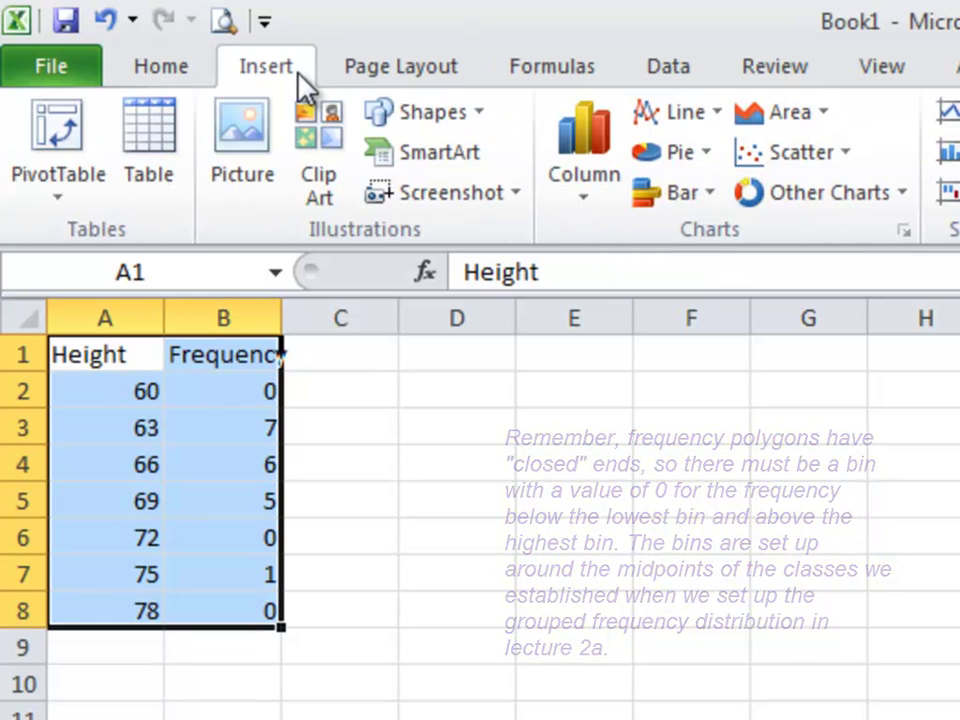
left_click(826, 112)
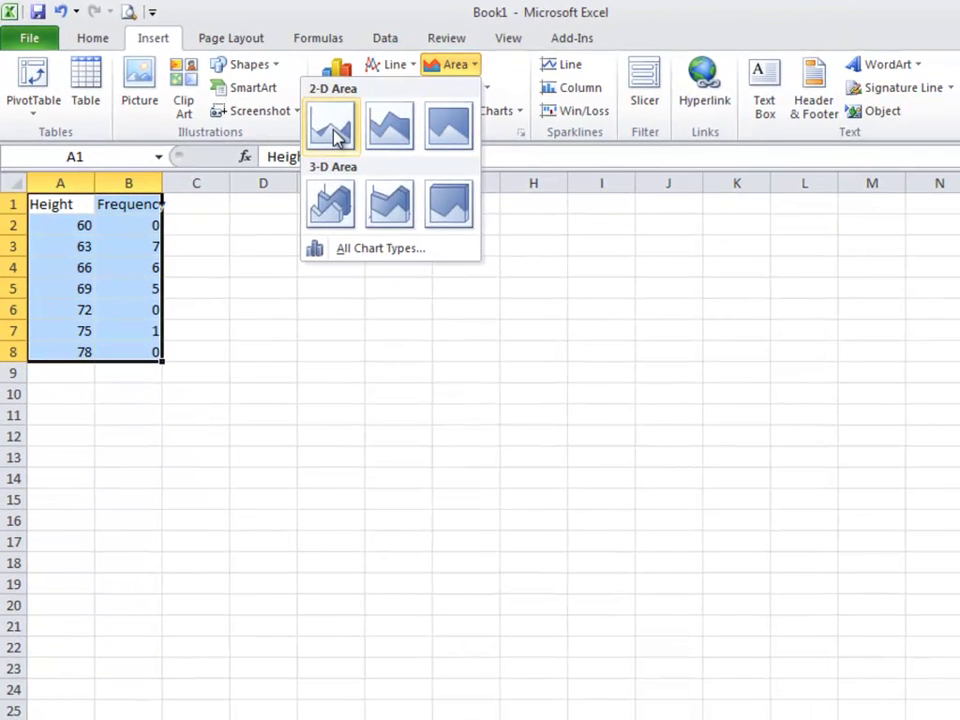
left_click(333, 128)
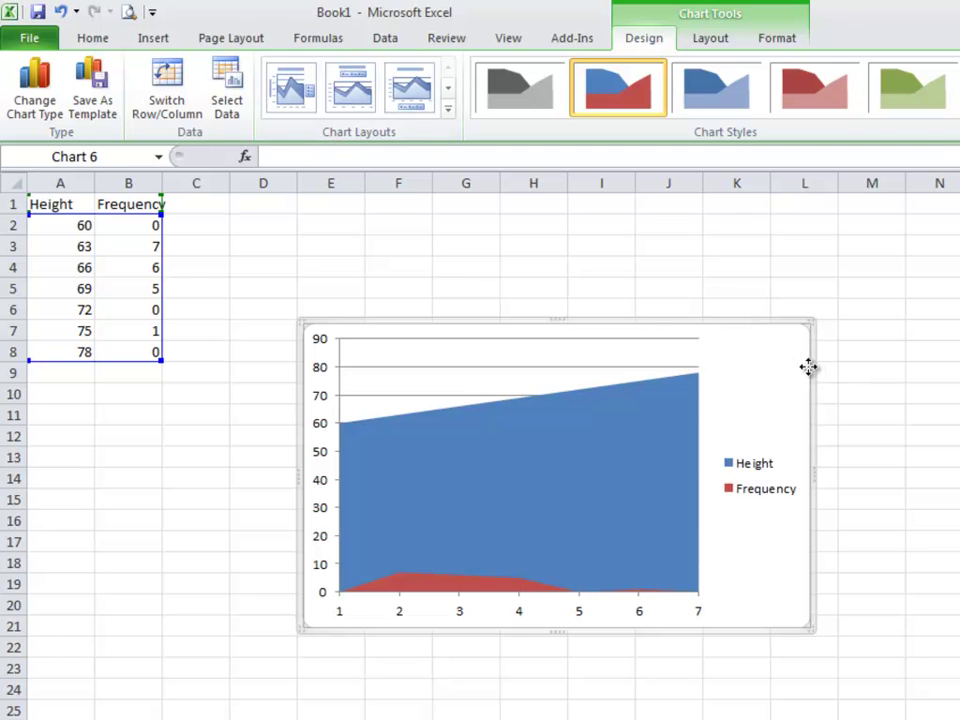
key("Delete")
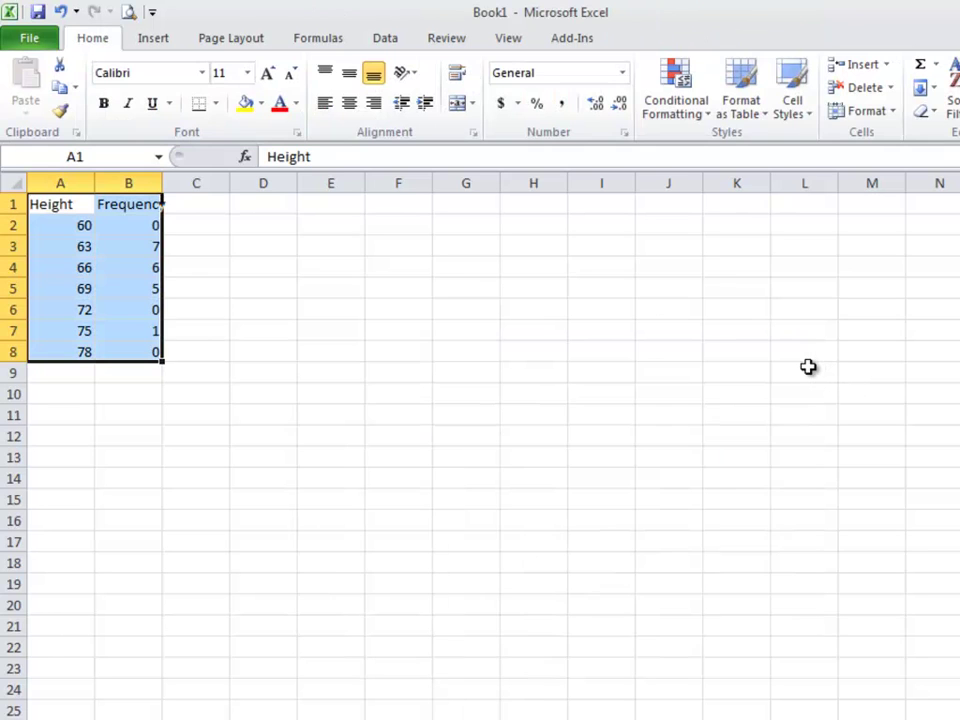
left_click(426, 330)
left_click_drag(88, 217, 122, 285)
left_click_drag(140, 352, 45, 204)
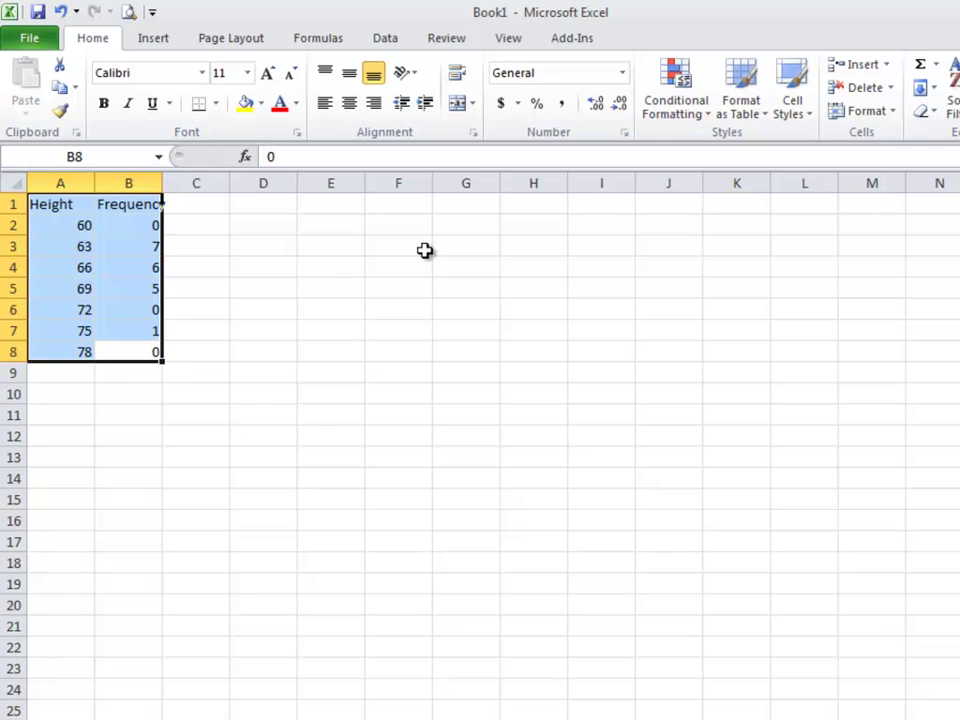
left_click_drag(66, 221, 72, 346)
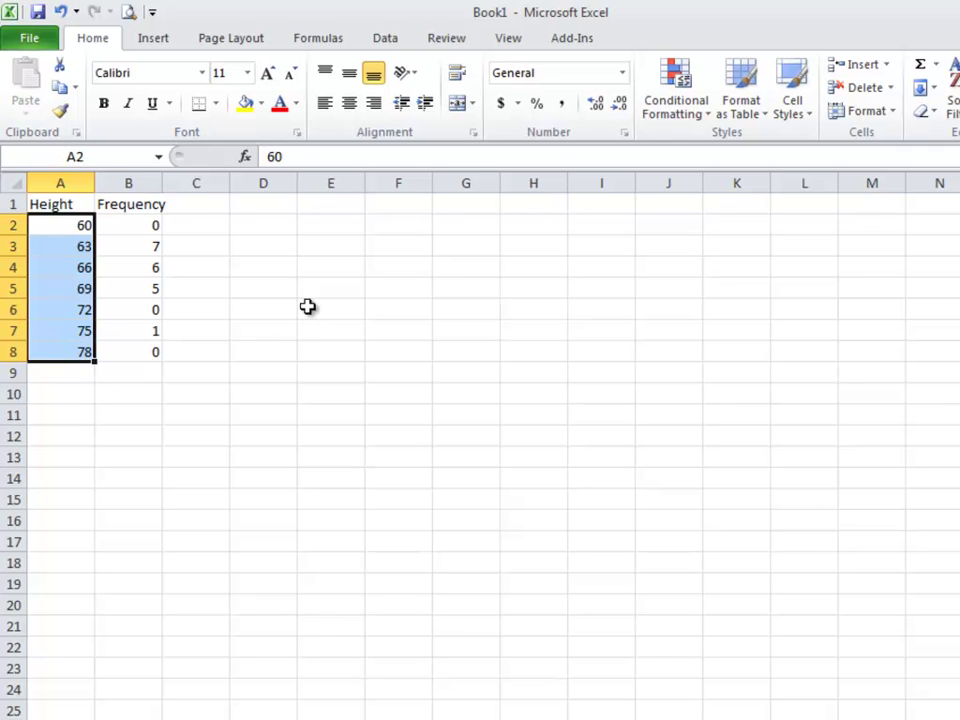
left_click_drag(140, 350, 134, 229)
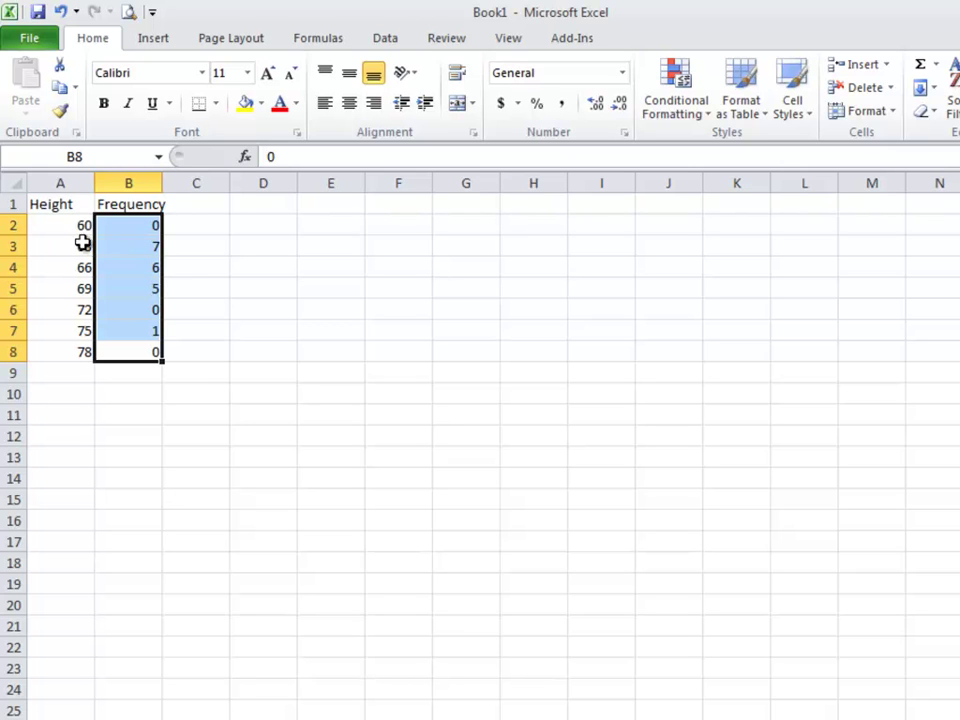
left_click(126, 243)
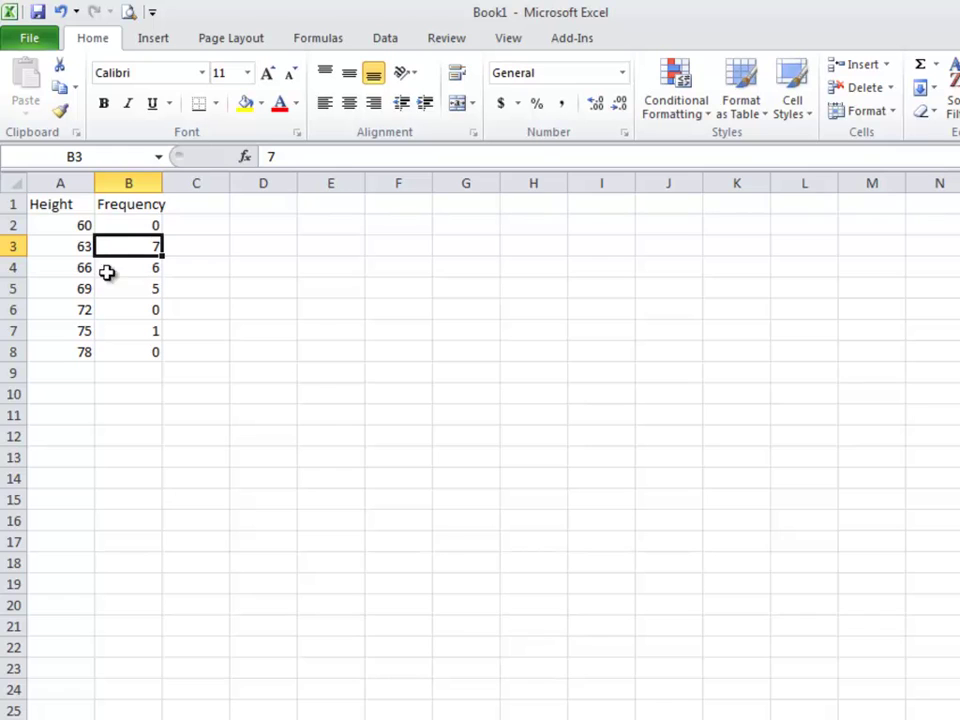
left_click(117, 268)
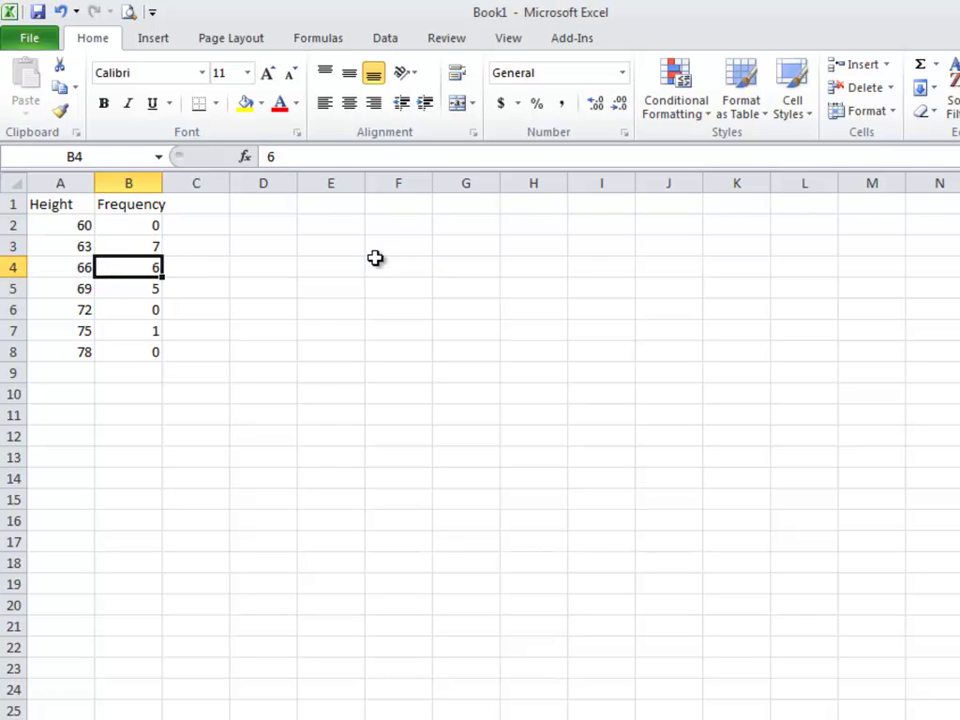
- Insert a scatter chart with only markers from the Height and Frequency data in A1:B8
left_click_drag(133, 356, 60, 204)
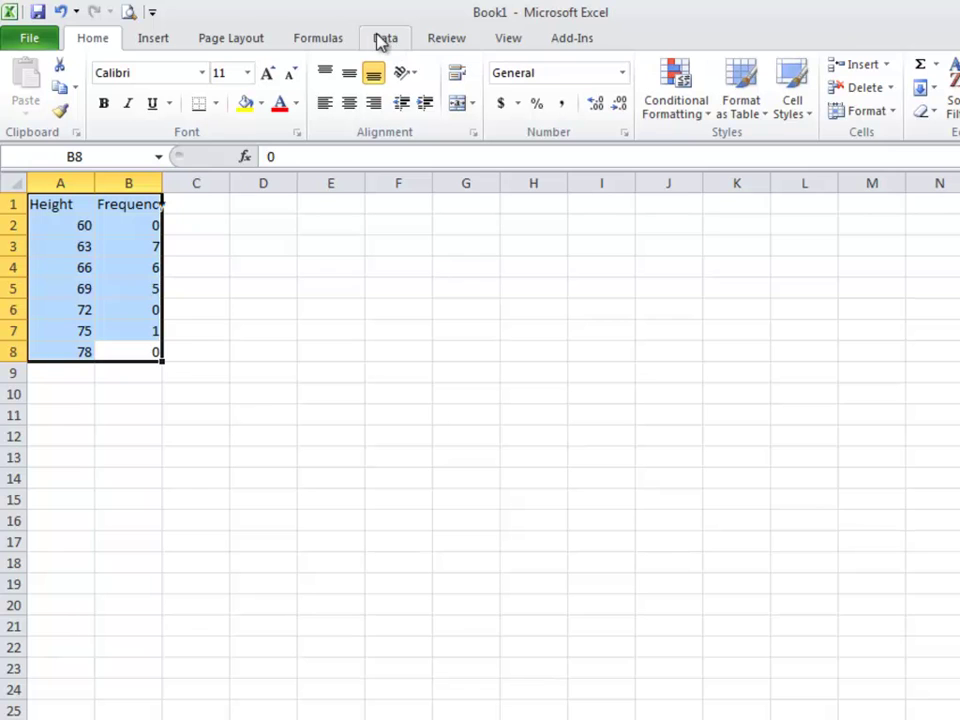
left_click(148, 40)
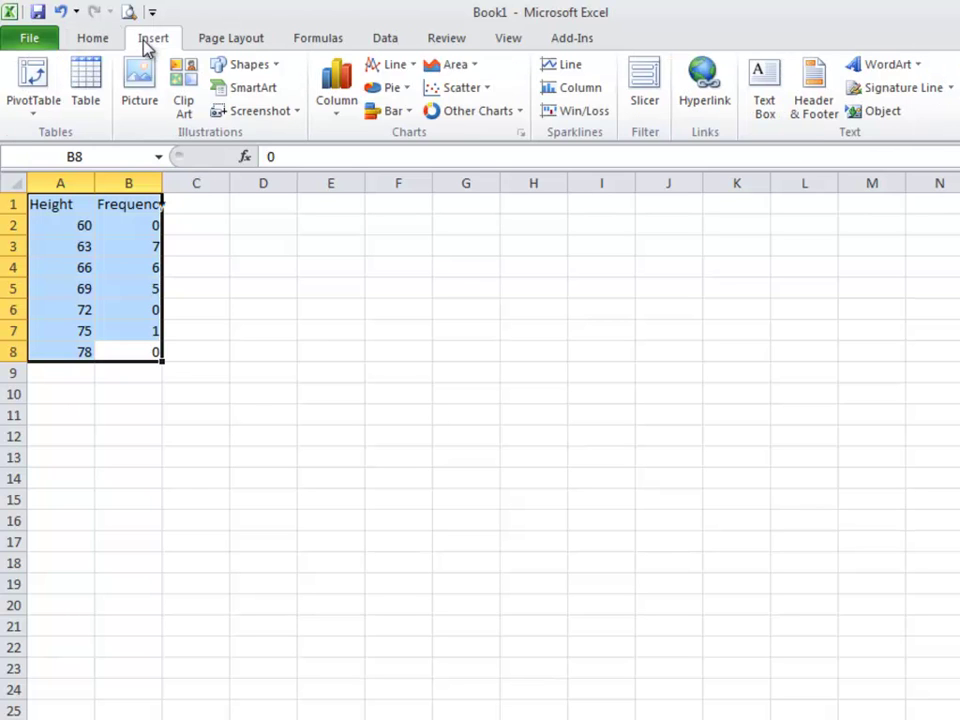
left_click(490, 90)
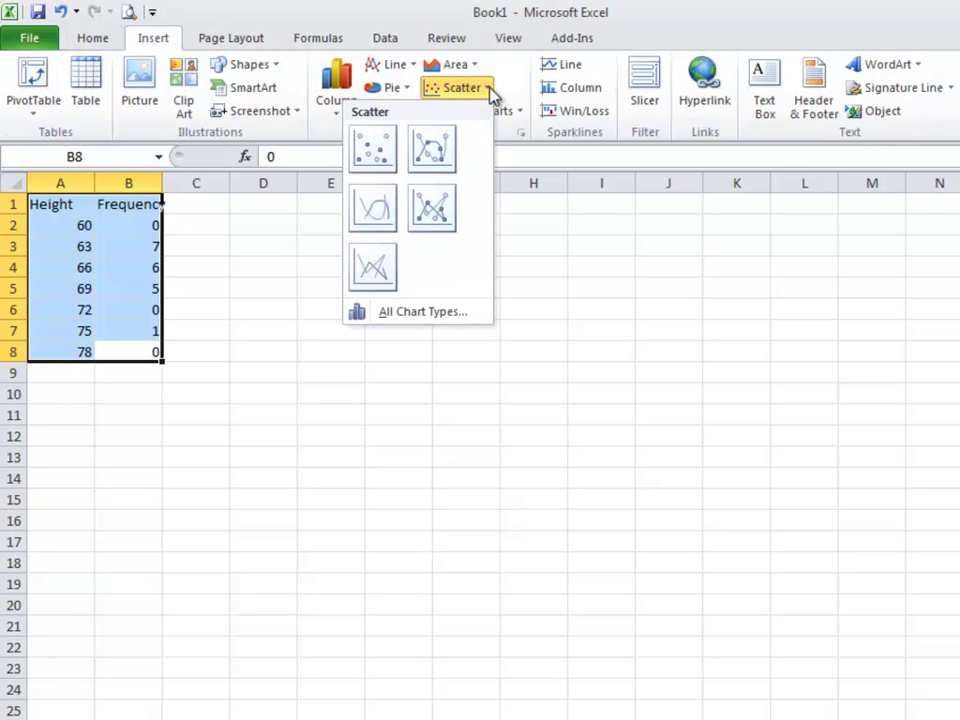
left_click(390, 143)
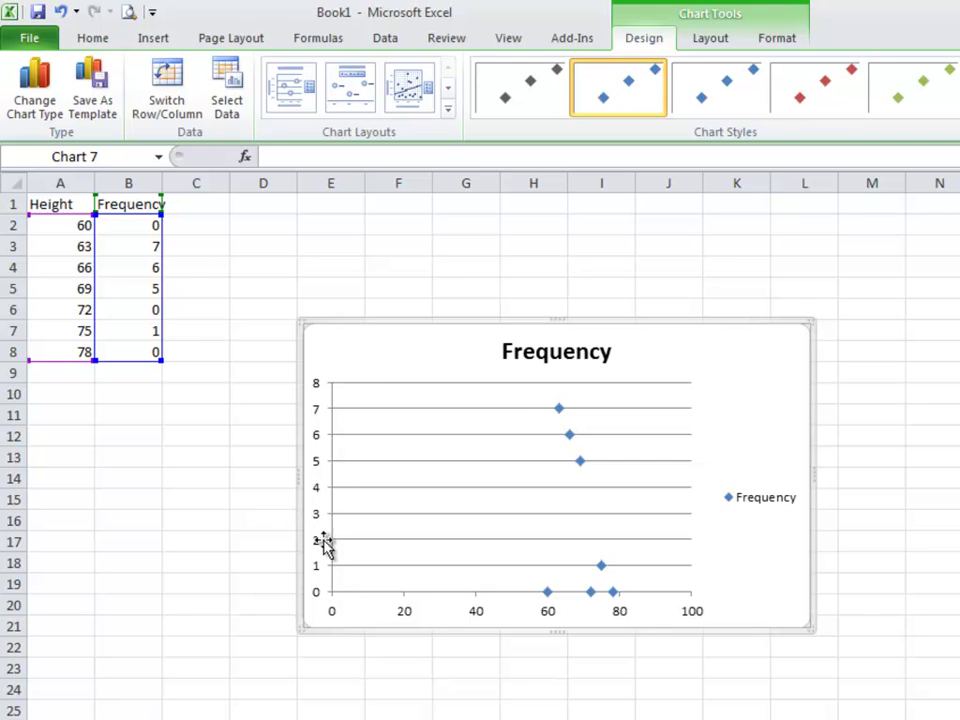
left_click(560, 411)
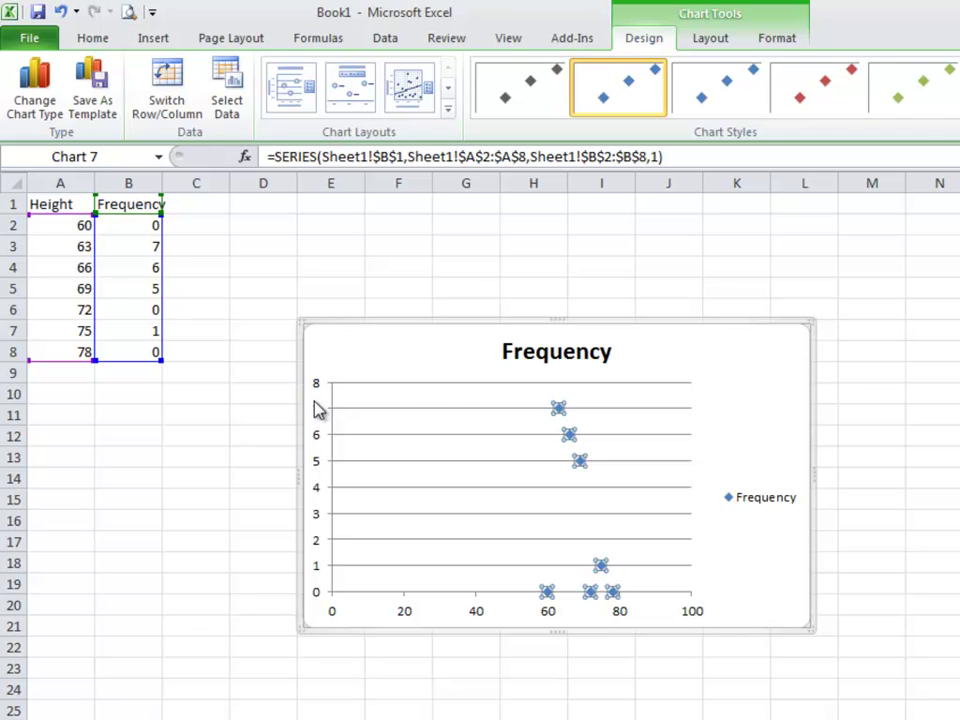
left_click(142, 250)
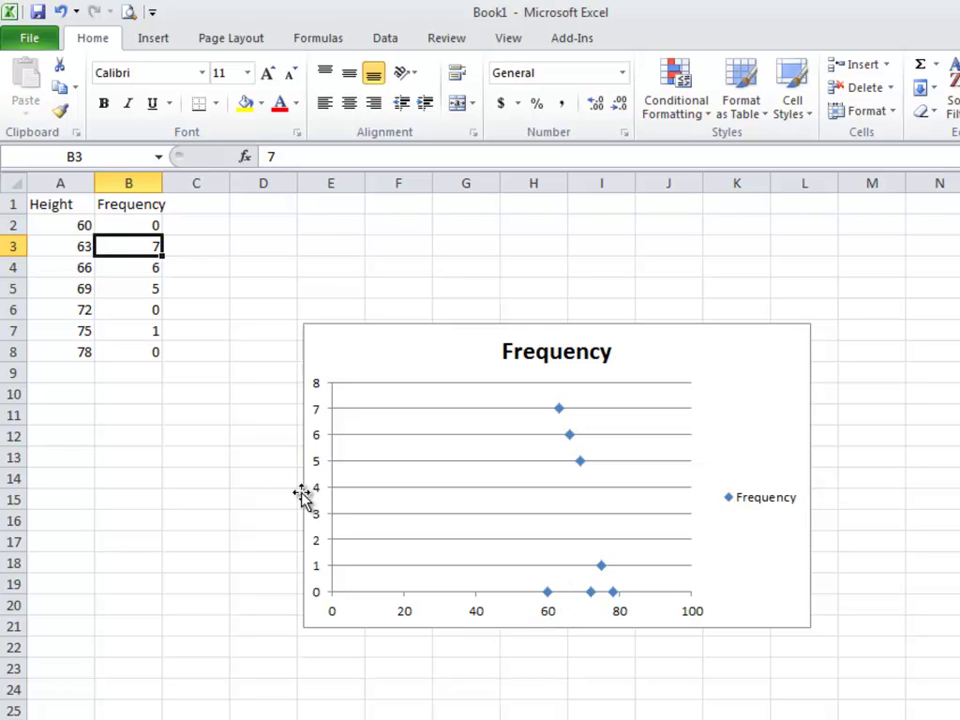
left_click(264, 482)
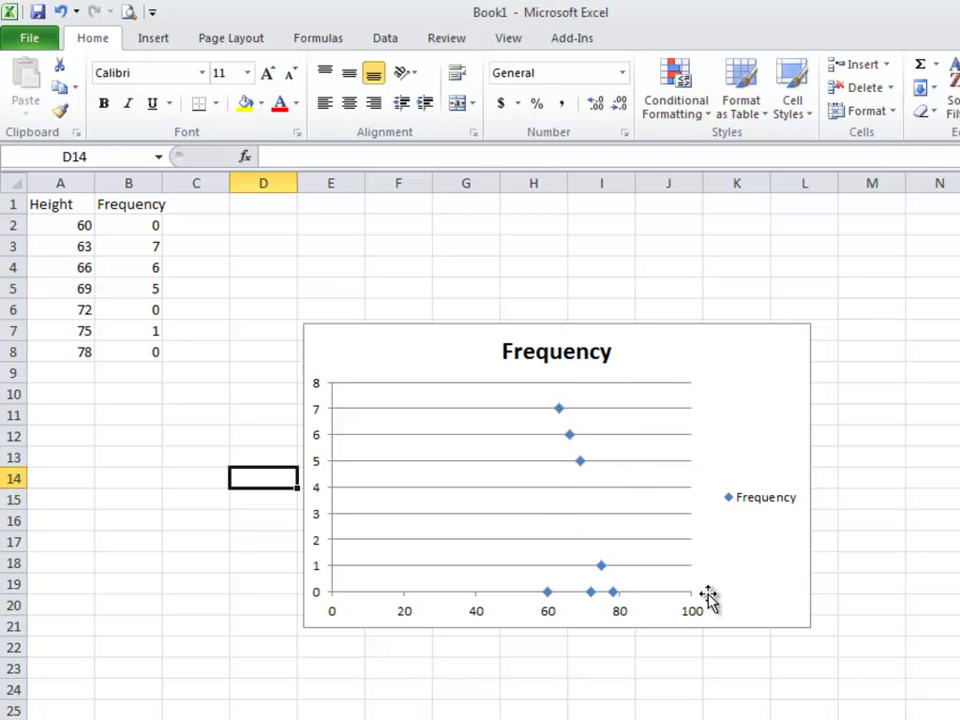
- Apply the first chart layout to the scatter chart, giving it a chart title, both axis titles and a legend beside the plot
left_click(422, 356)
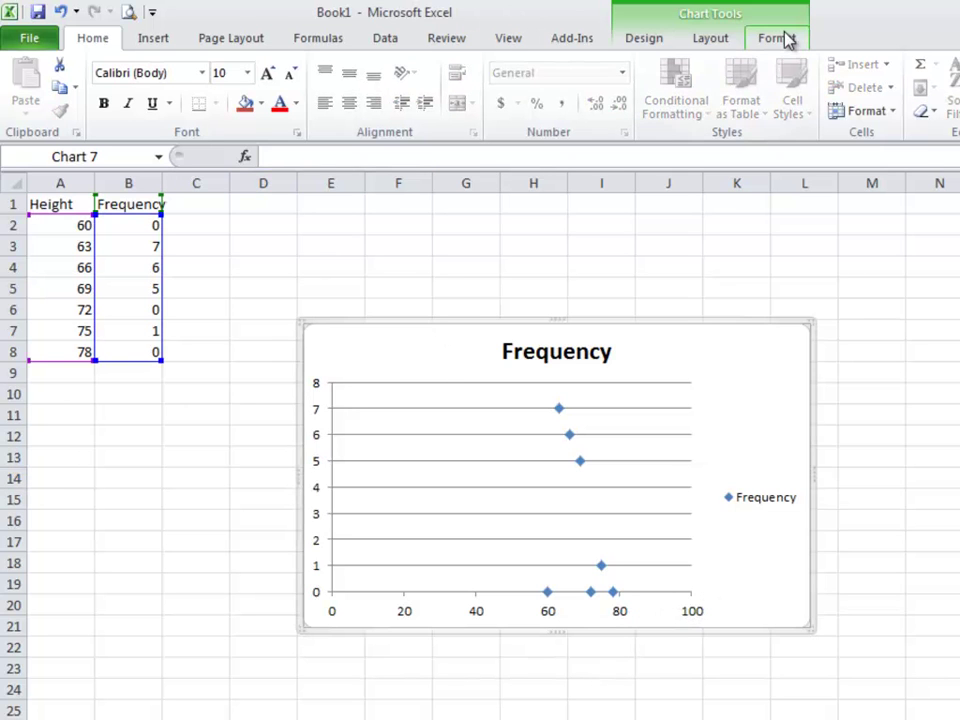
left_click(655, 37)
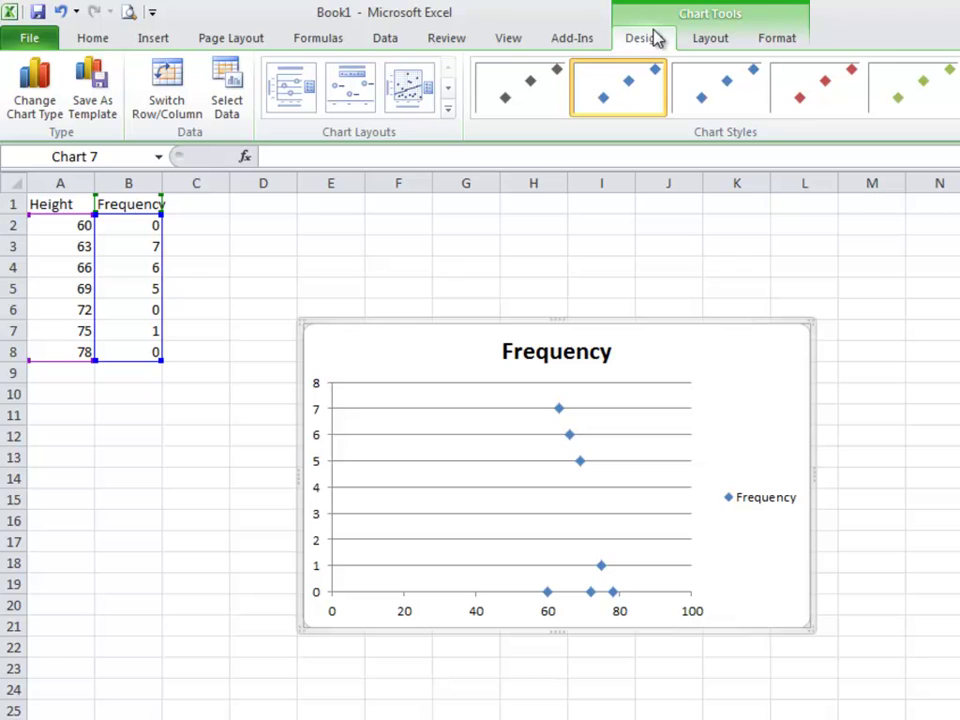
left_click(450, 118)
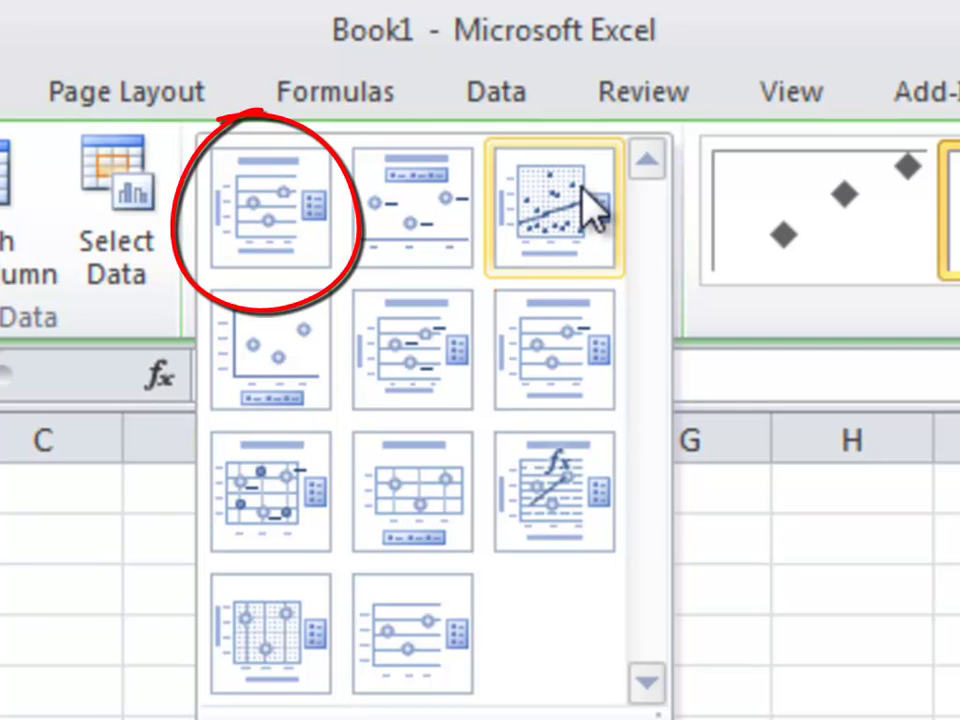
left_click(289, 253)
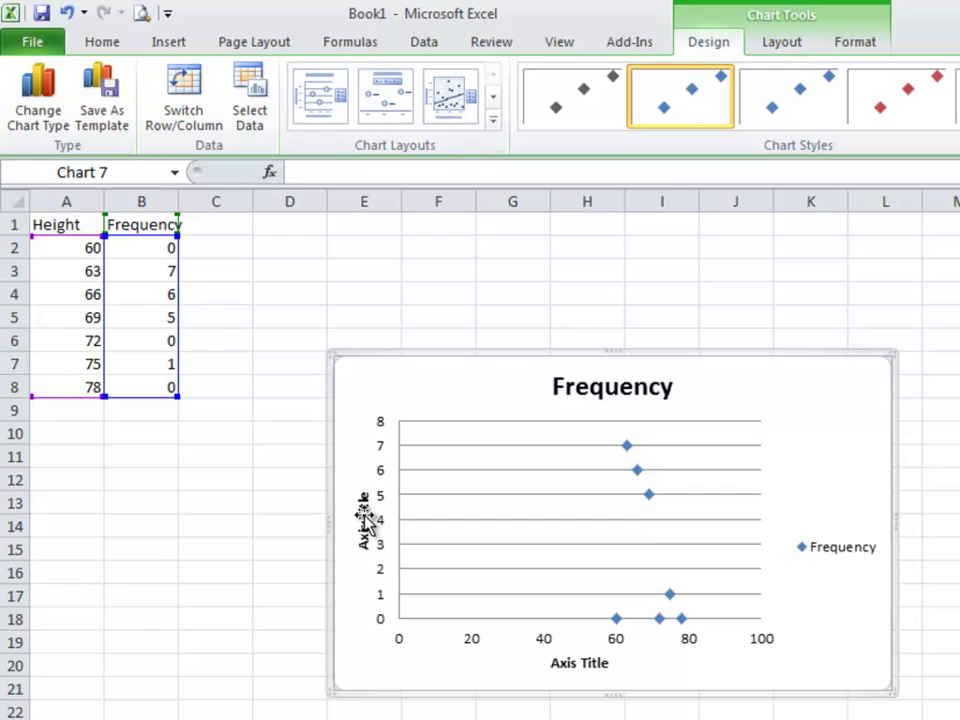
- Delete the legend from the scatter chart
left_click(366, 518)
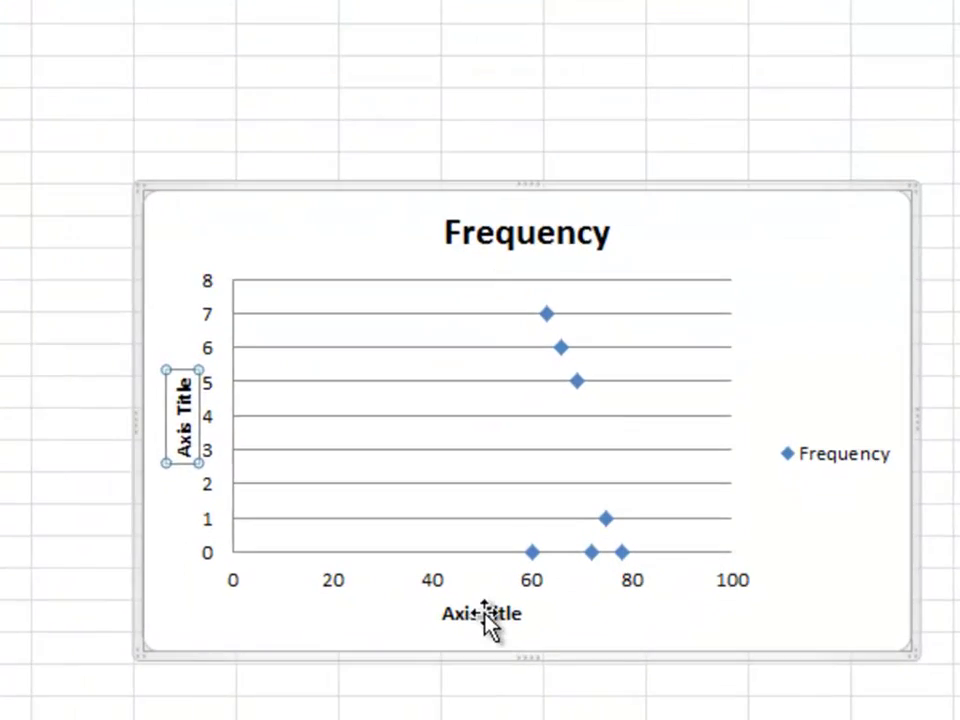
left_click(583, 660)
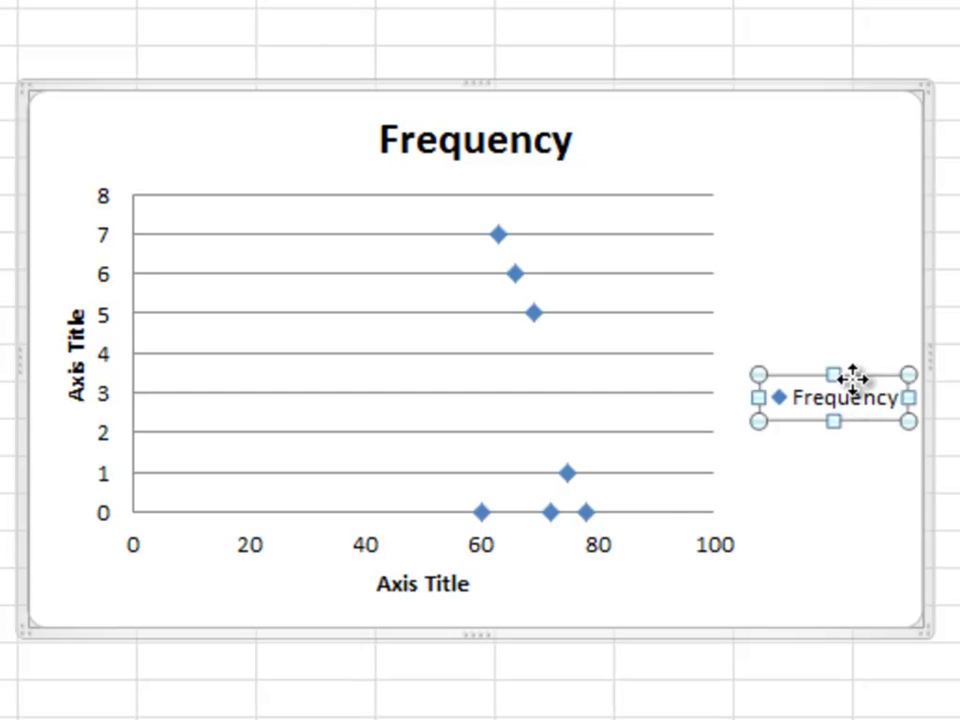
key("Delete")
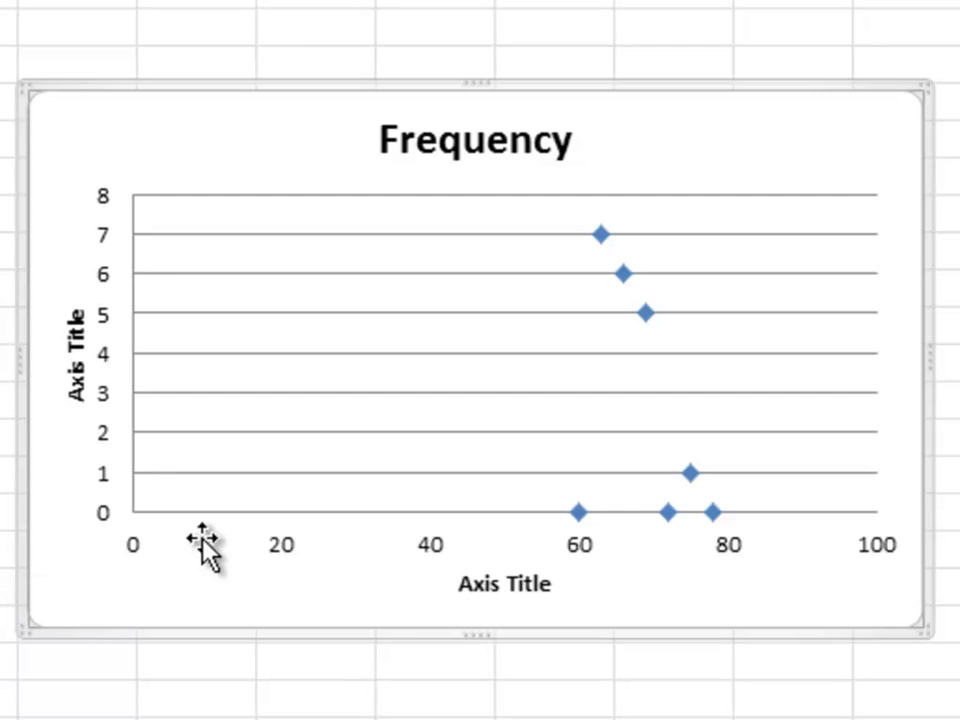
- Fix the horizontal axis scale to a minimum of 60, a maximum of 78 and a major unit of 3
left_click(428, 560)
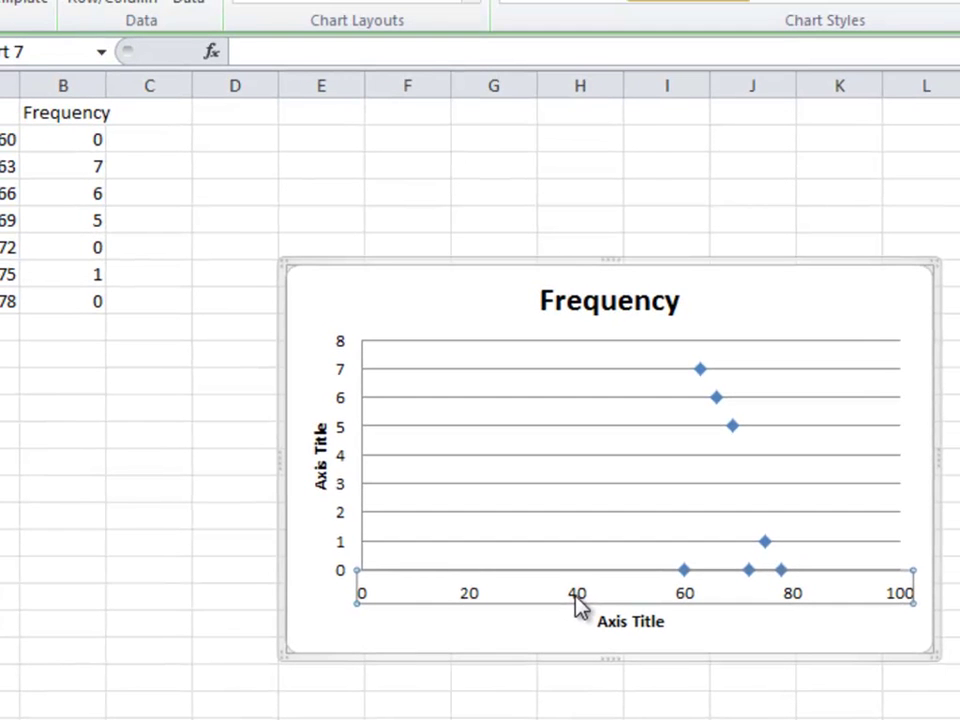
double_click(578, 605)
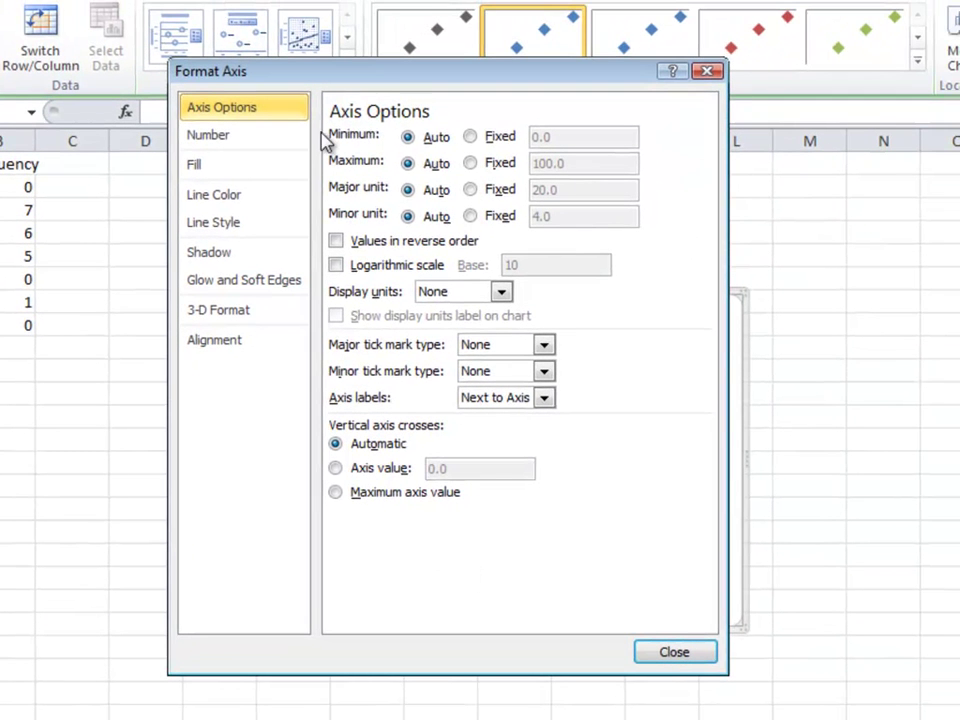
left_click(470, 137)
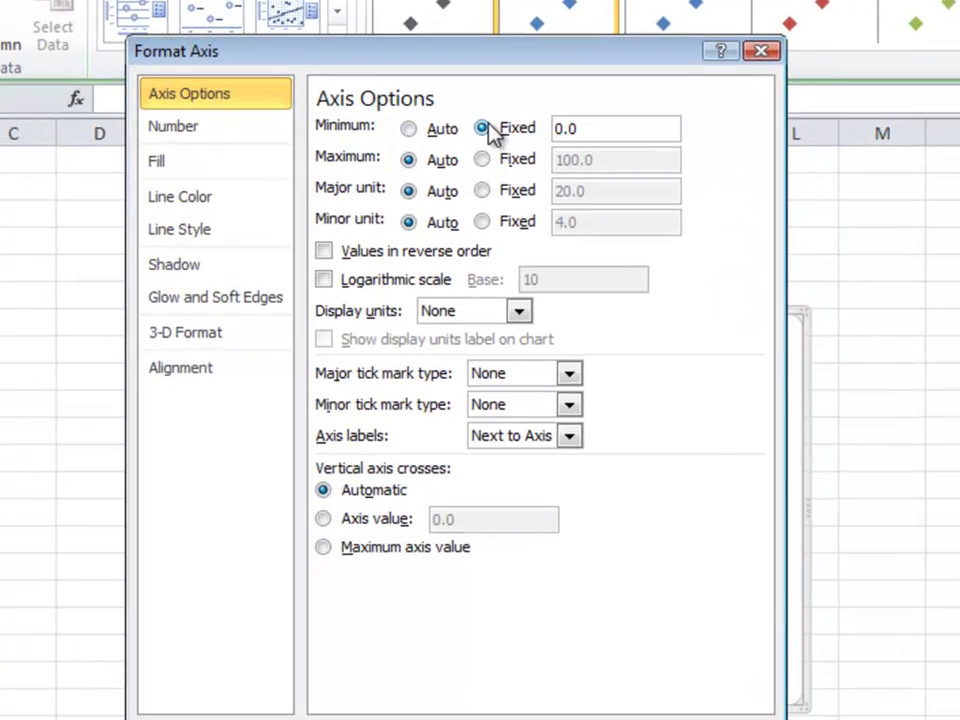
left_click_drag(690, 97, 542, 94)
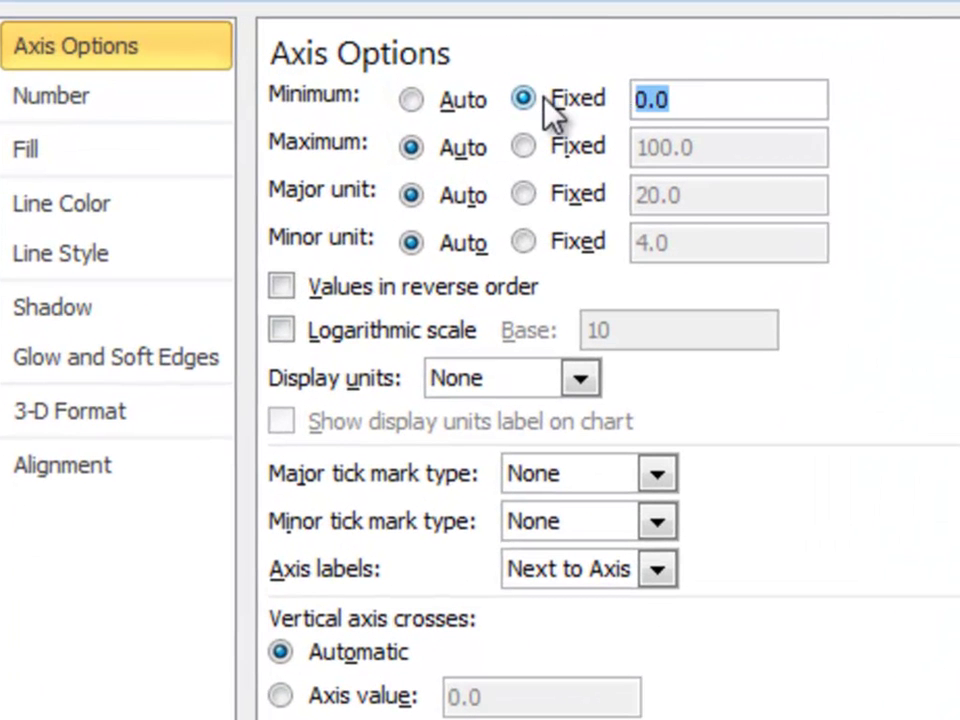
type("60")
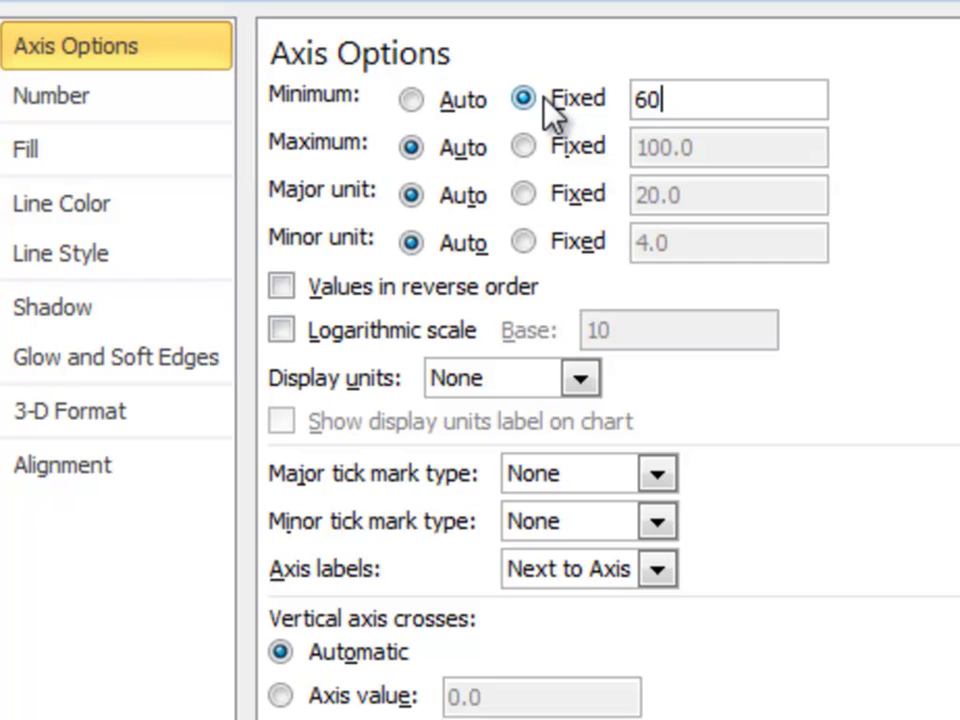
left_click(524, 147)
left_click_drag(724, 152, 621, 144)
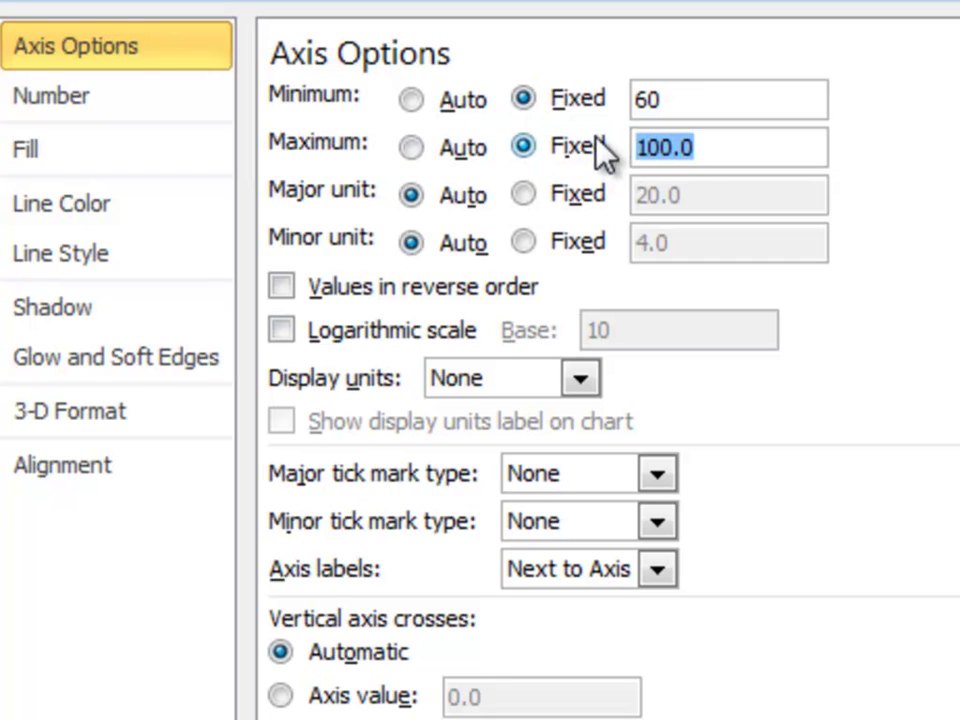
type("78")
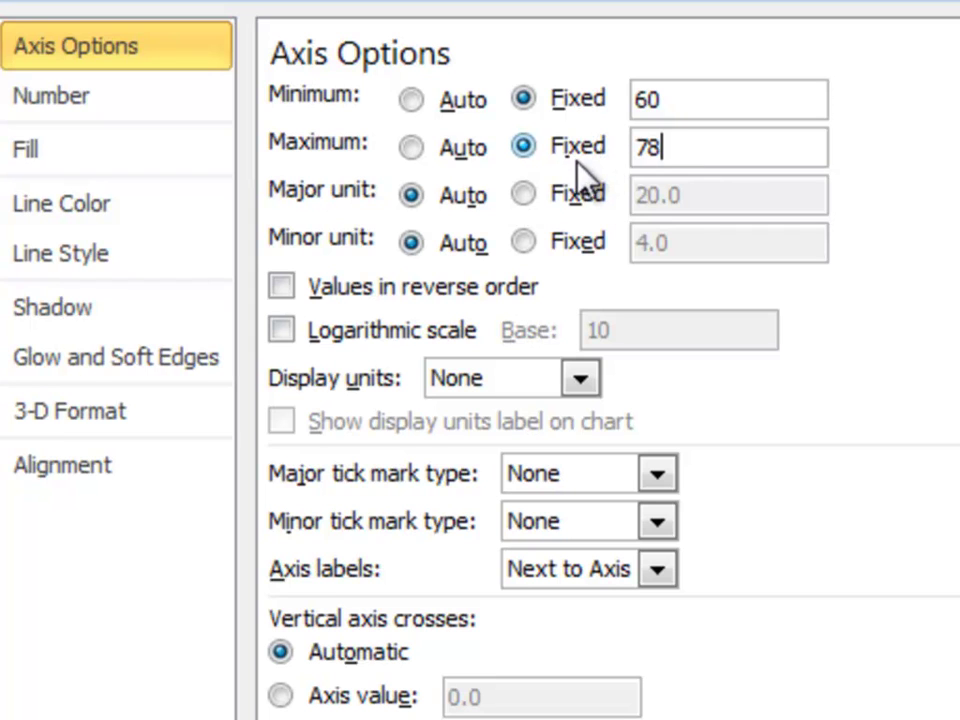
left_click(524, 194)
left_click_drag(660, 193, 626, 189)
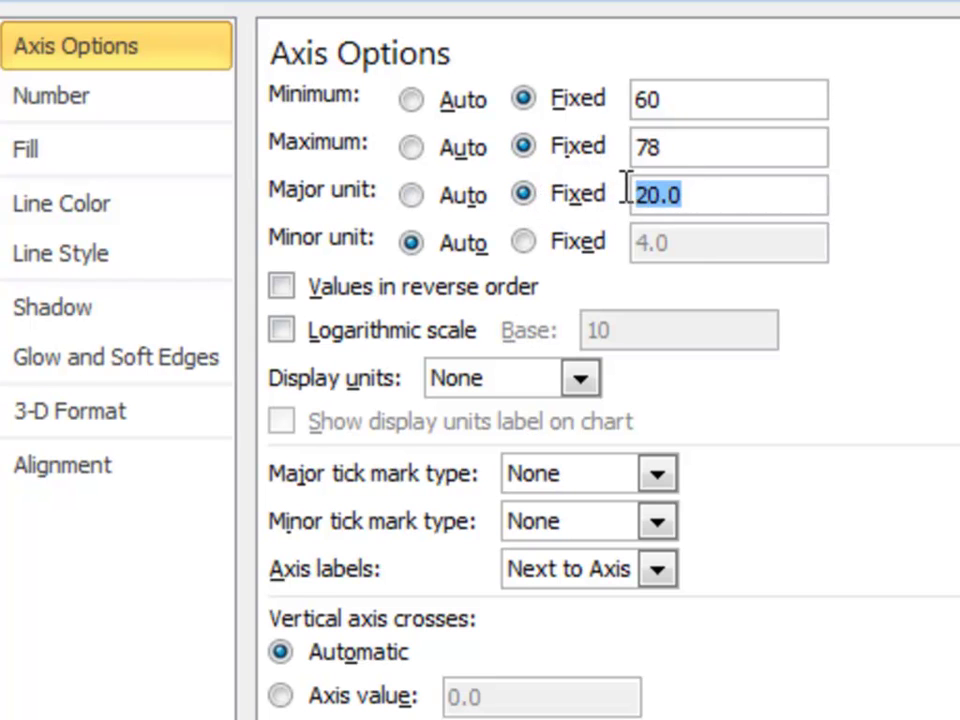
type("3")
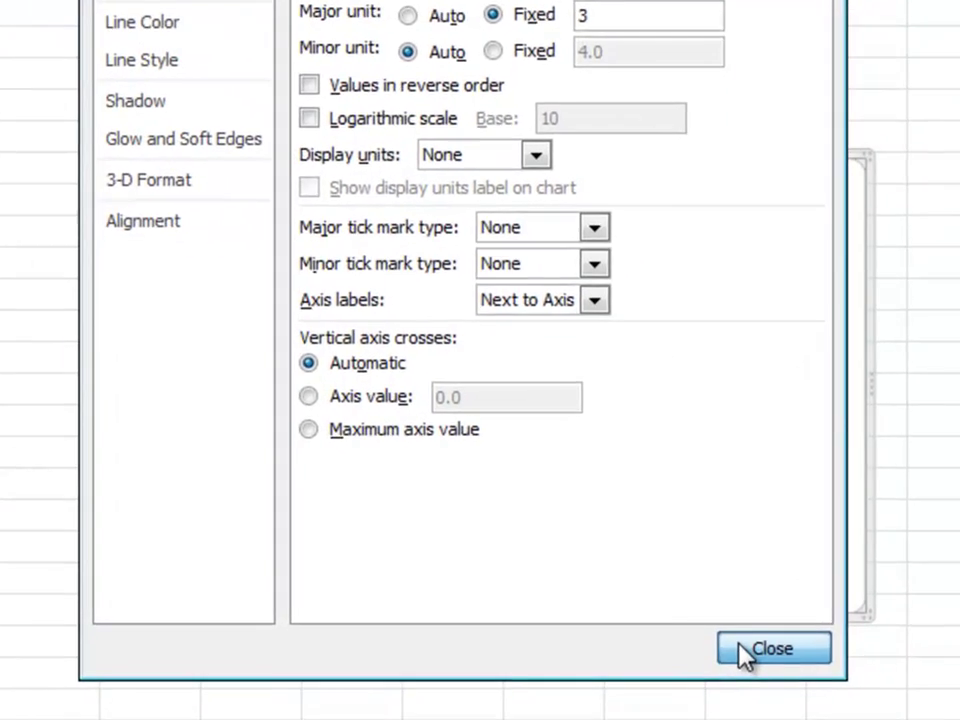
left_click(728, 672)
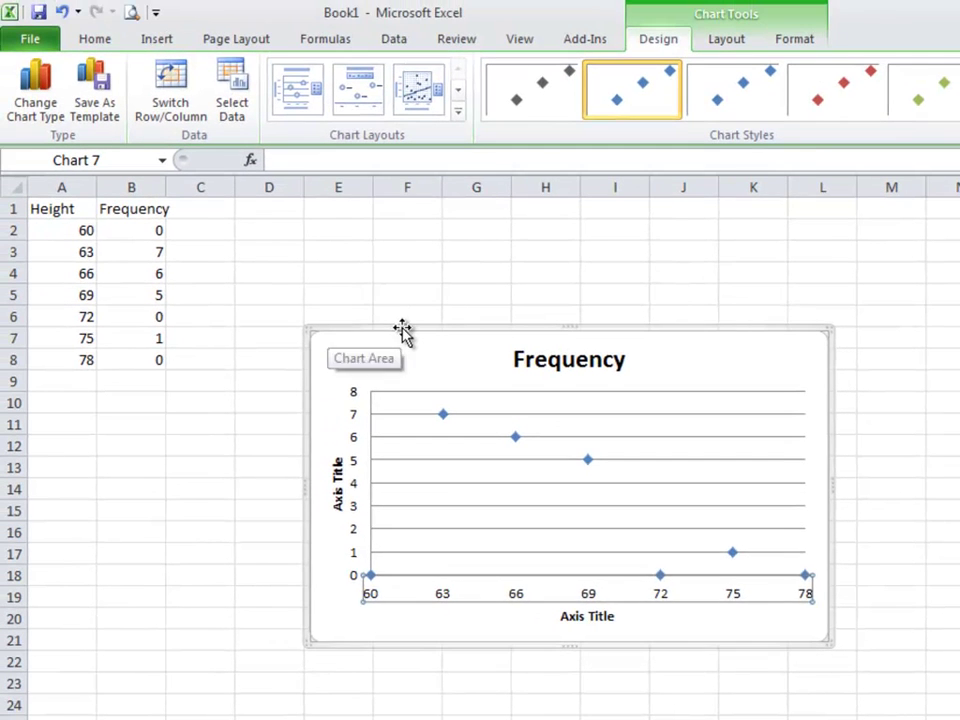
double_click(402, 332)
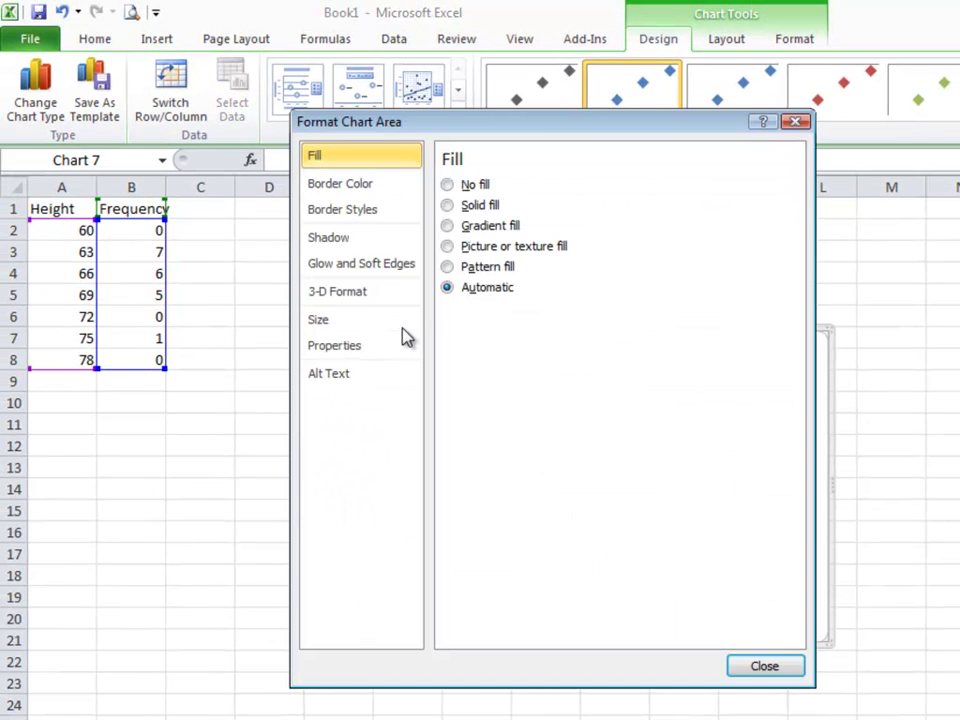
left_click(765, 667)
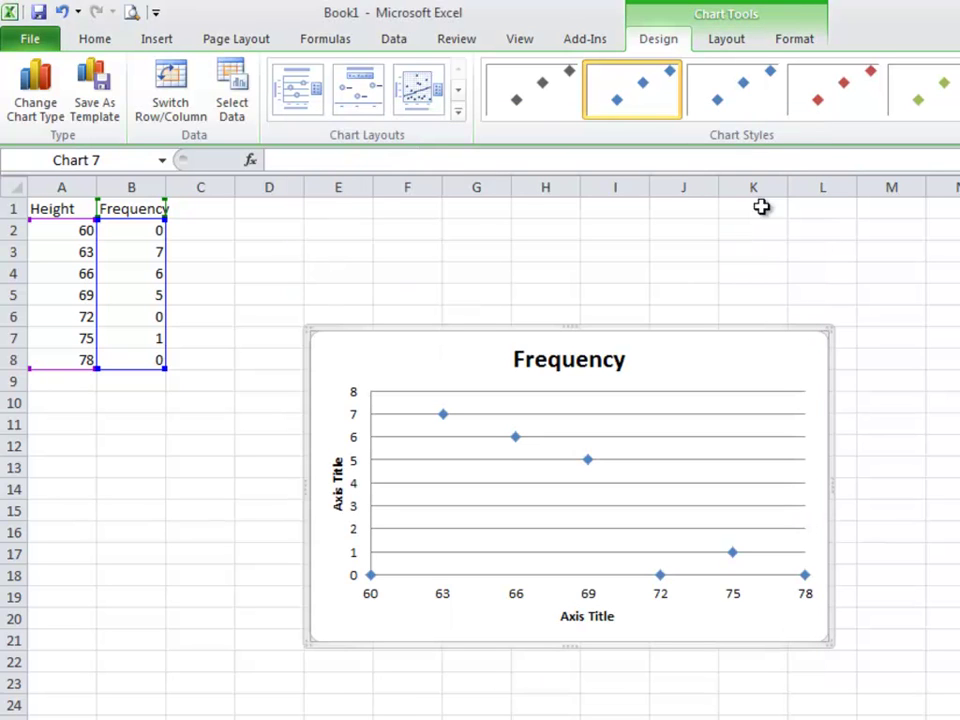
left_click(713, 40)
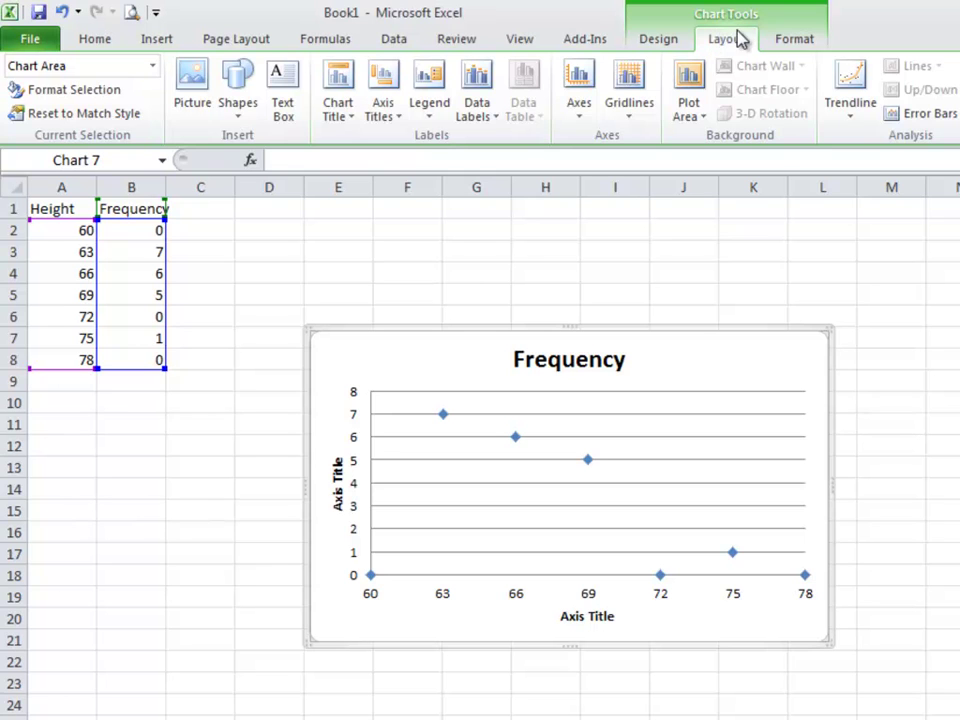
left_click(765, 45)
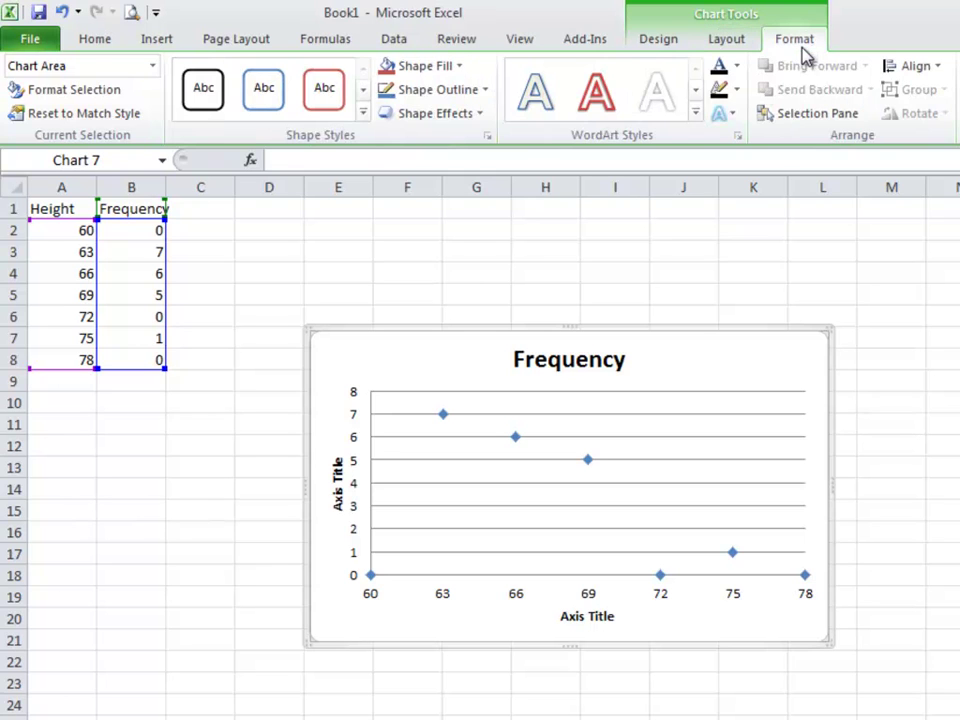
left_click(662, 39)
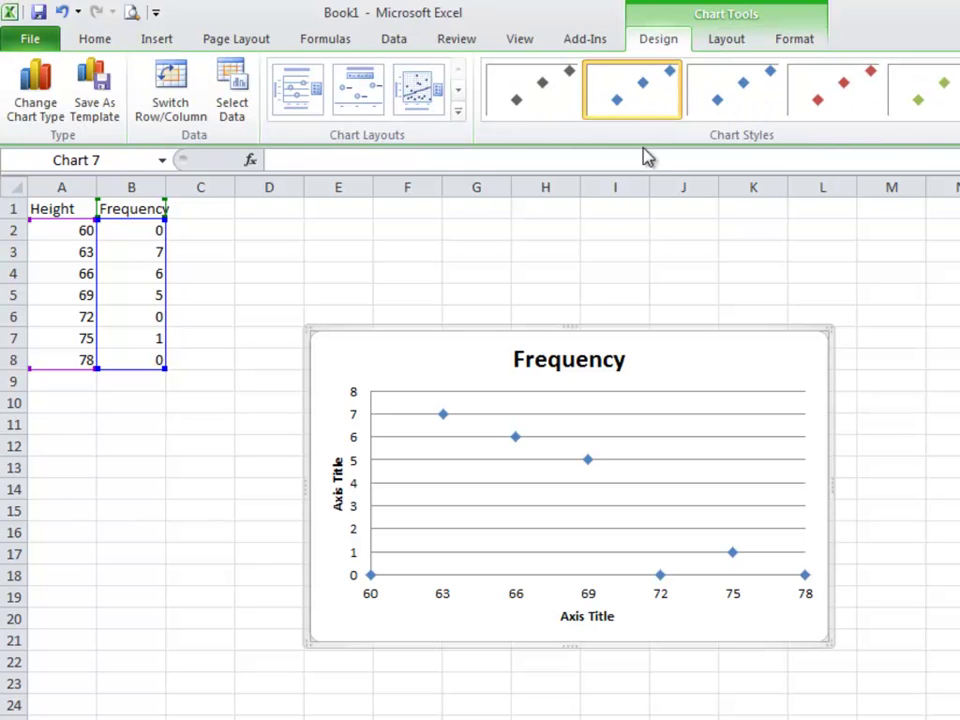
- Change the chart type from scatter to the basic 2-D area chart
right_click(525, 329)
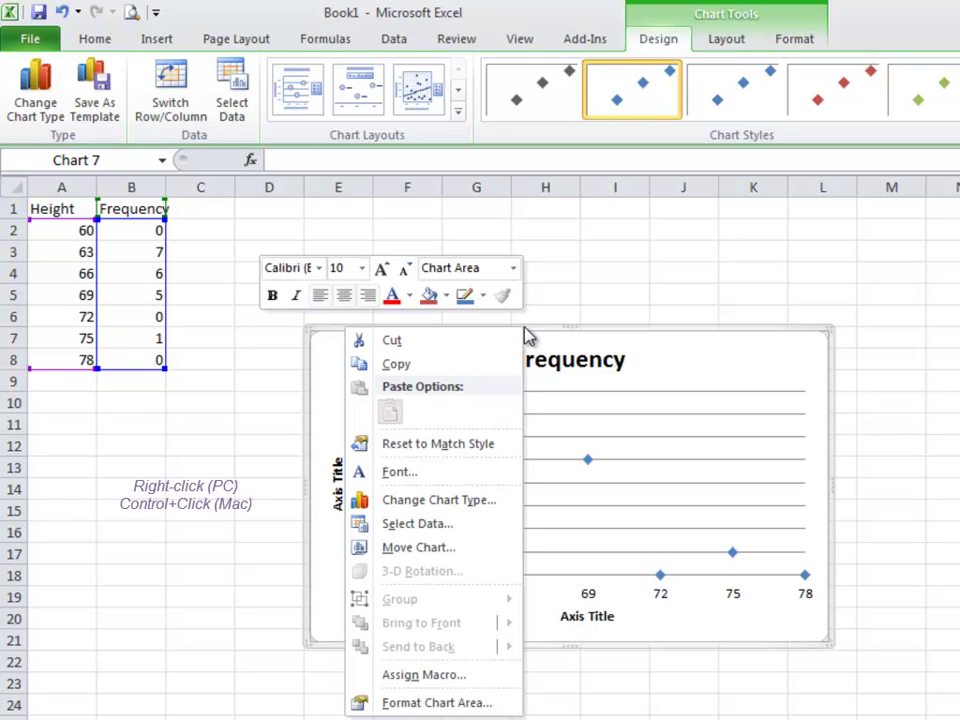
left_click(486, 514)
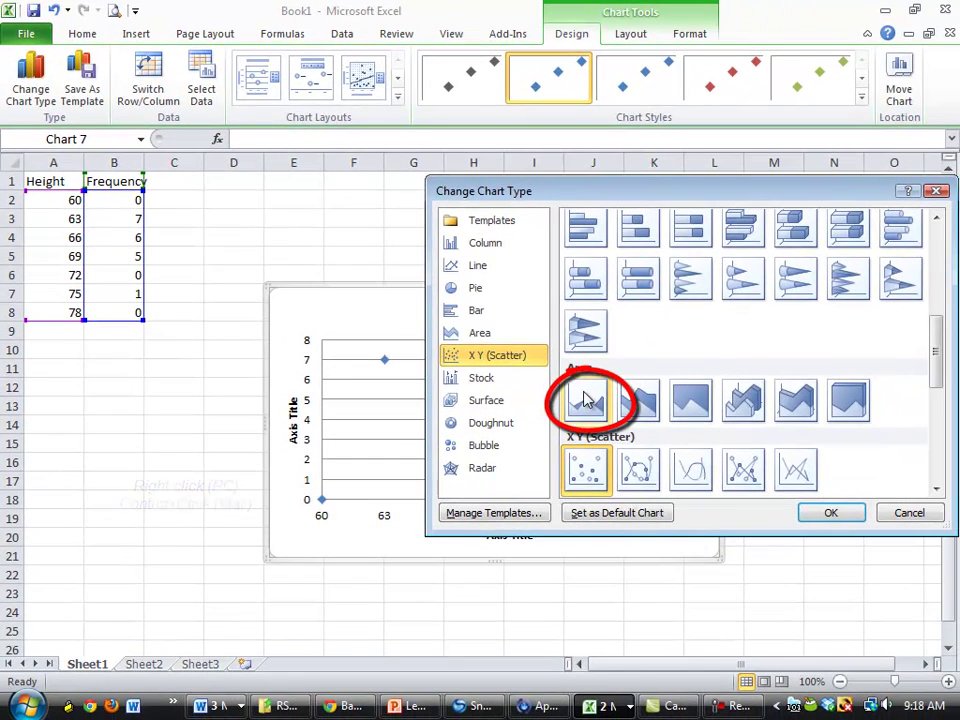
left_click(610, 415)
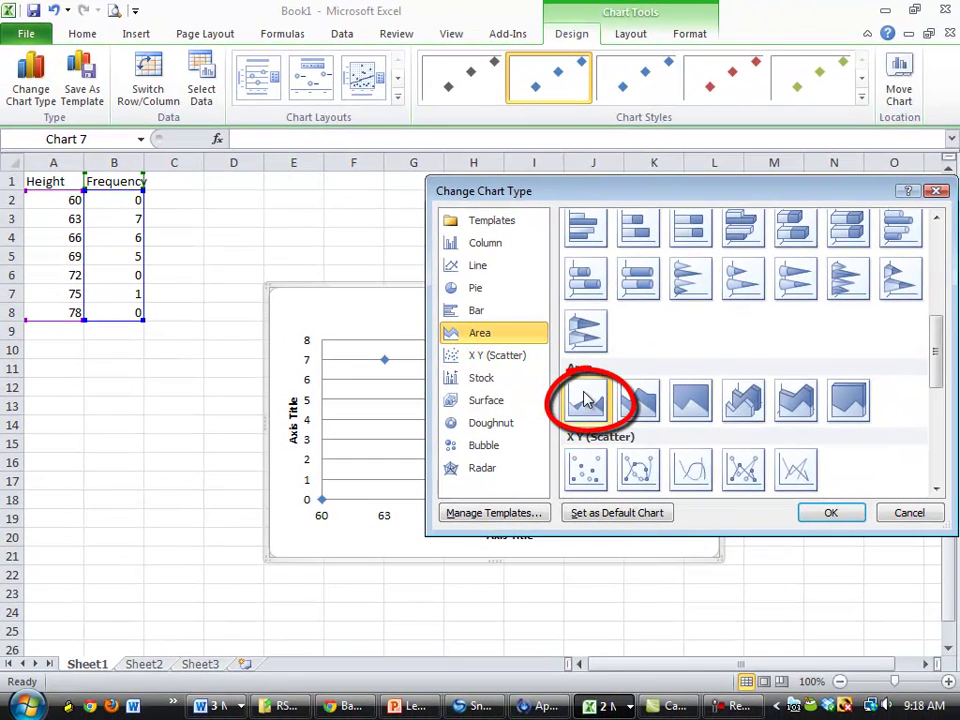
left_click(834, 516)
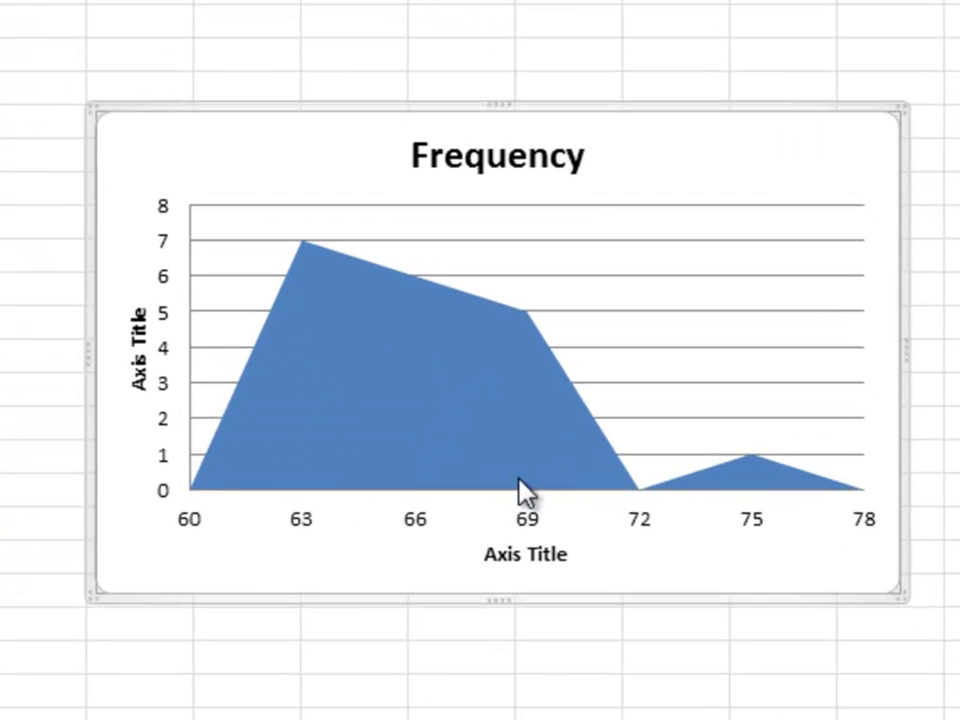
- Replace the horizontal axis title with "Height in Inches"
double_click(546, 561)
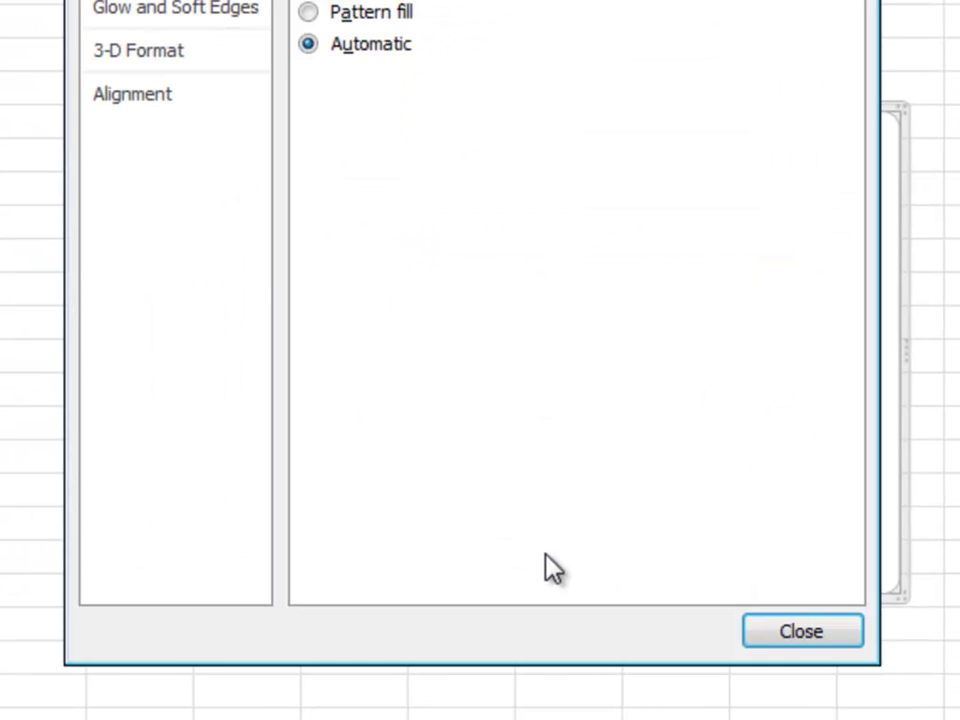
left_click(797, 630)
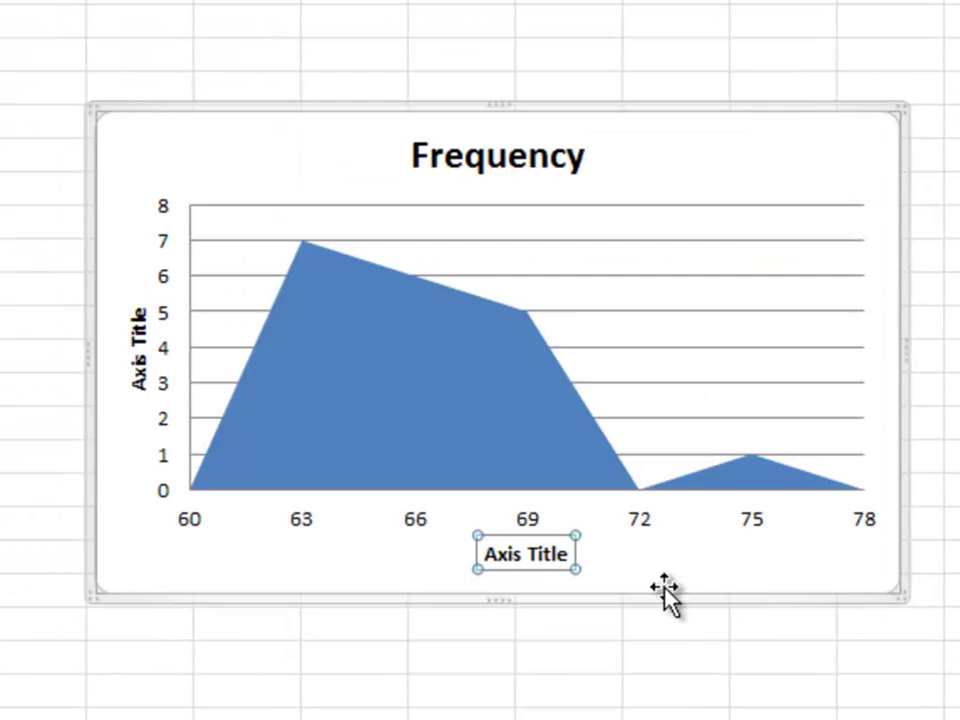
double_click(551, 556)
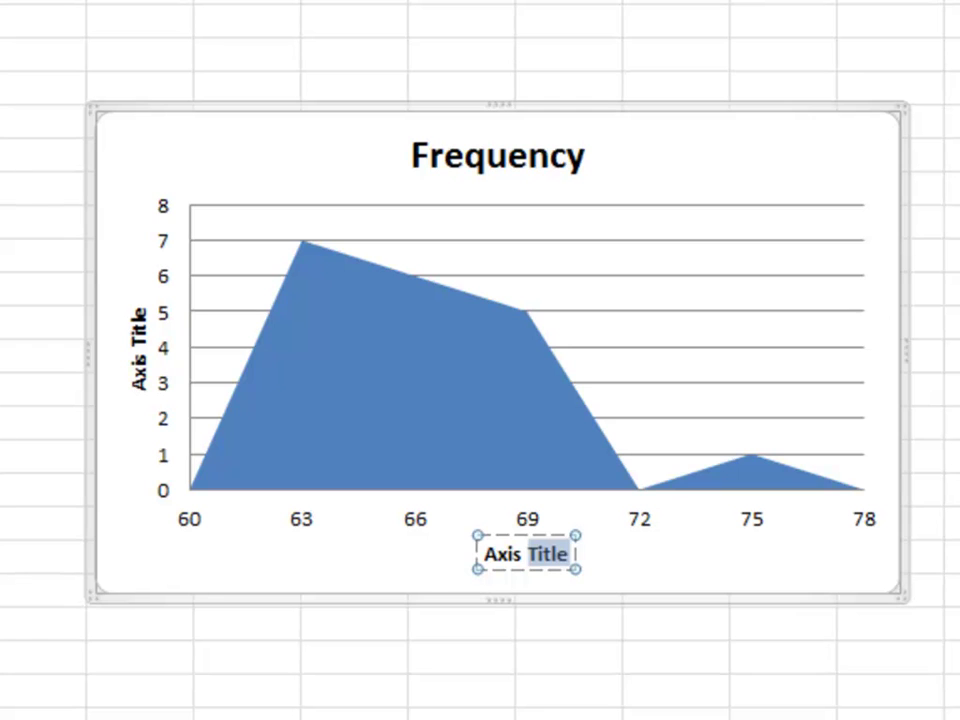
key("ctrl+a")
type("Height i")
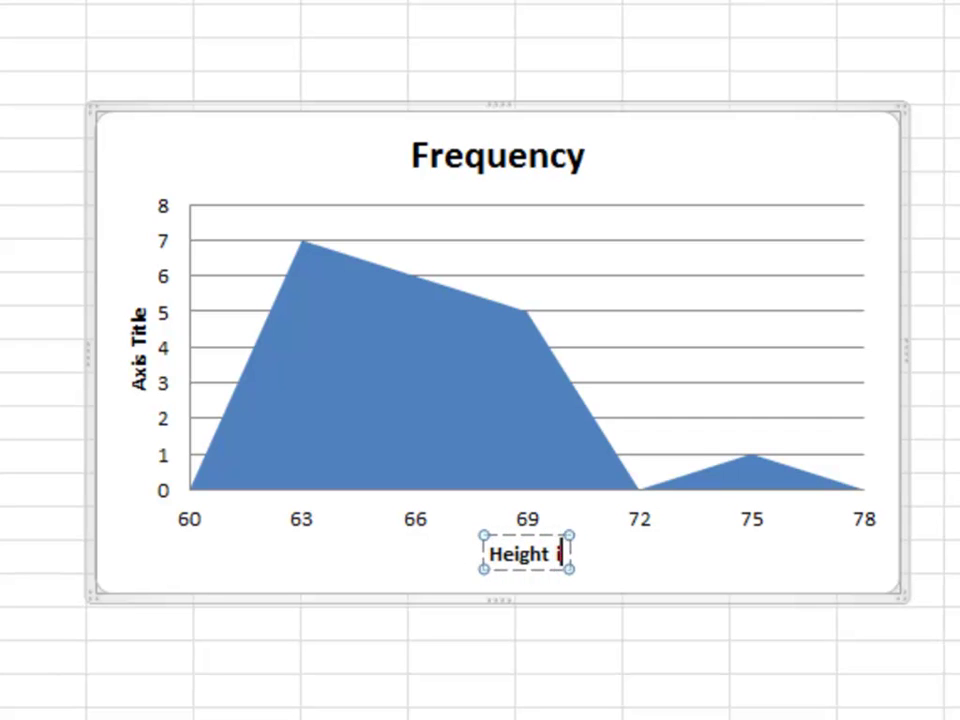
type("n Inches")
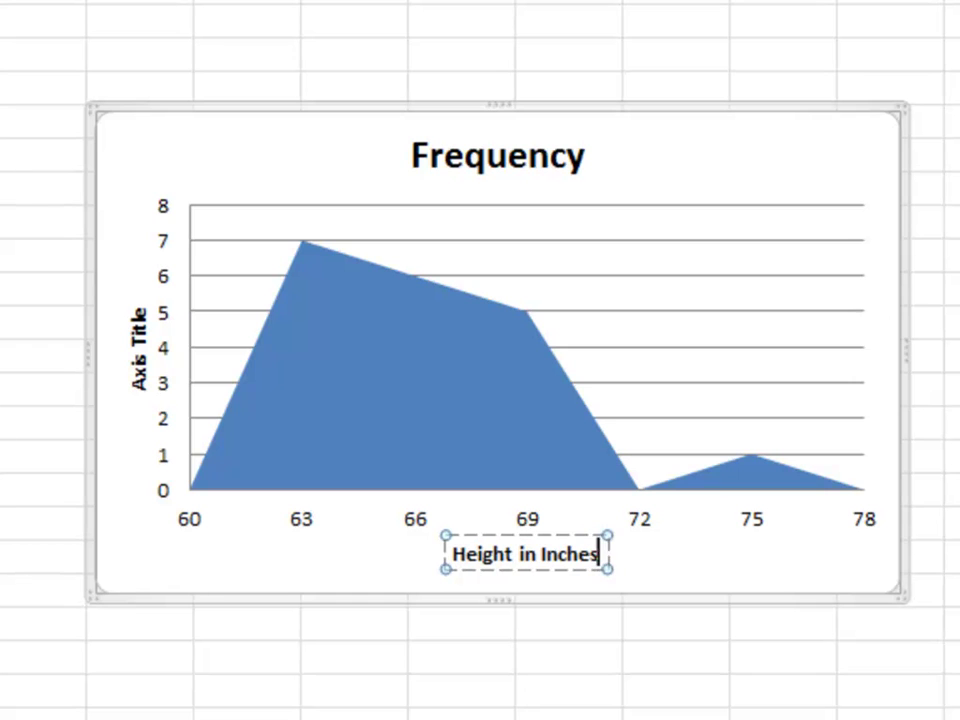
- Replace the vertical axis title with "Frequency"
left_click(139, 370)
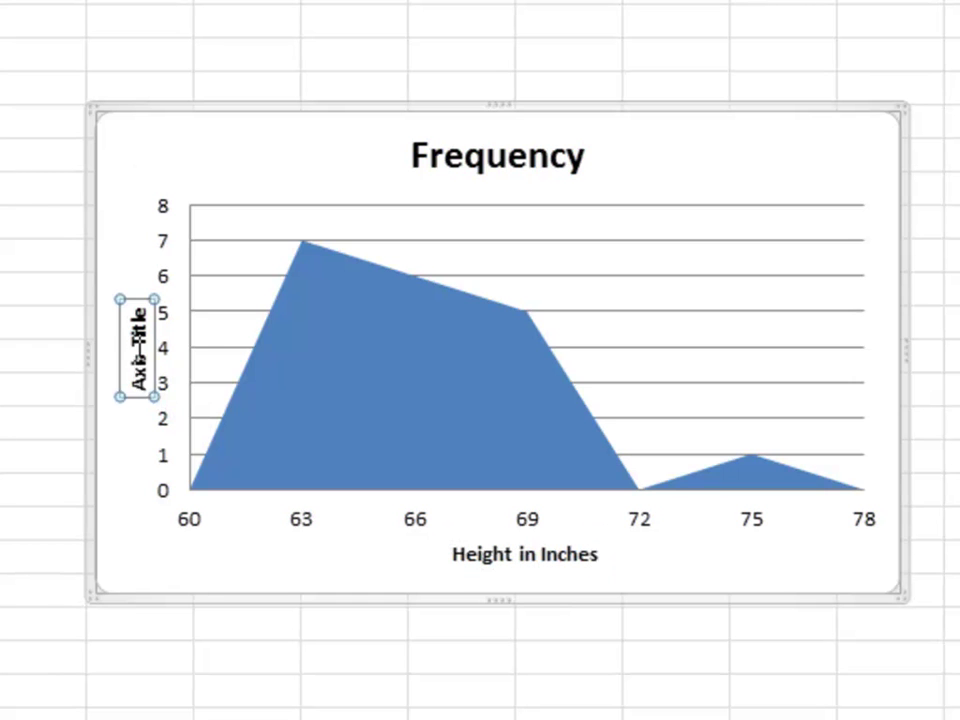
triple_click(145, 365)
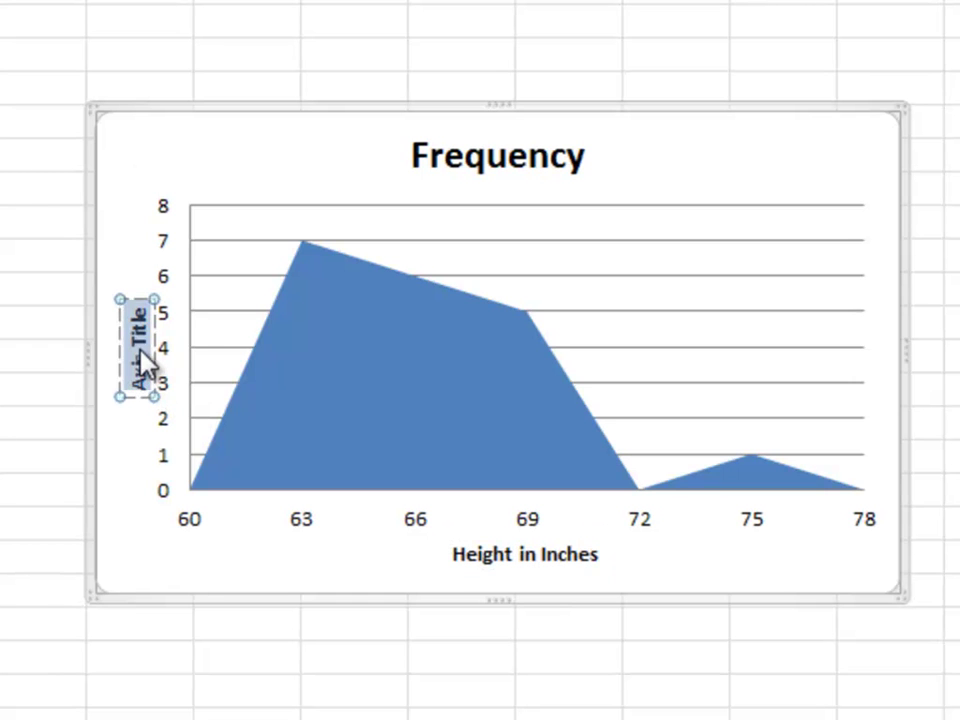
type("Frequency")
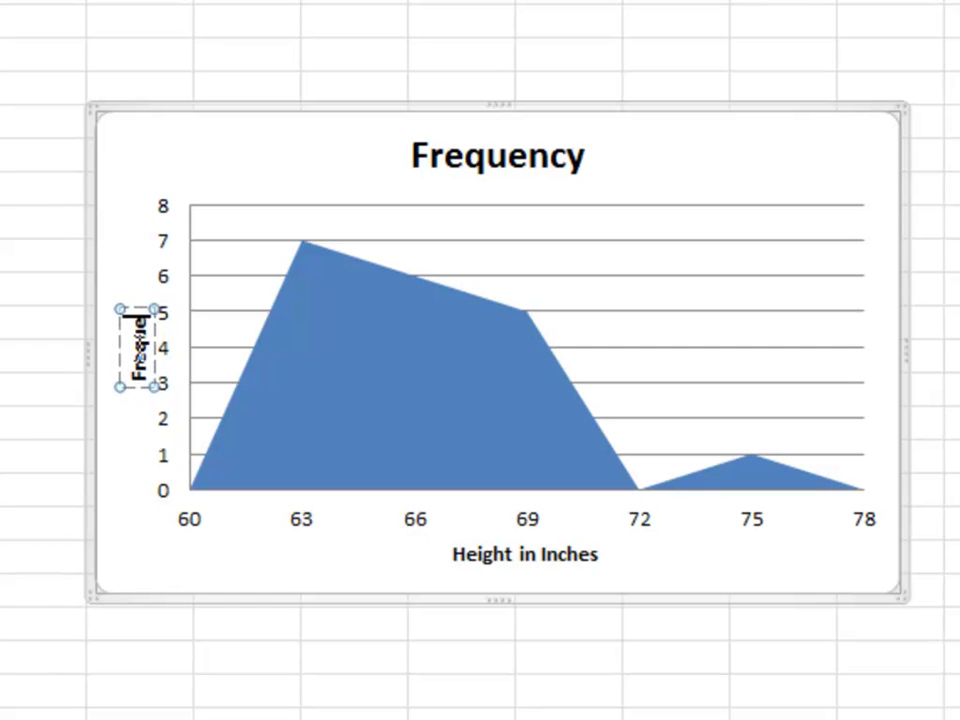
- Replace the chart title with "Frequency Polygon: Heights of RSEM 5100-OL1 Spring 2012 Students"
left_click(485, 155)
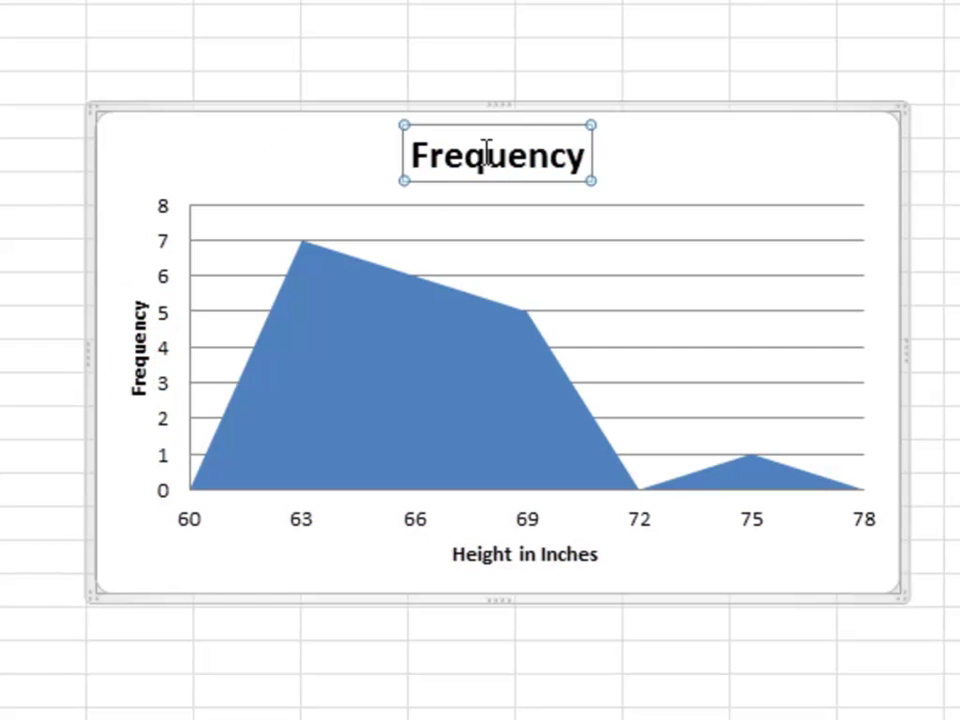
left_click(485, 155)
double_click(485, 155)
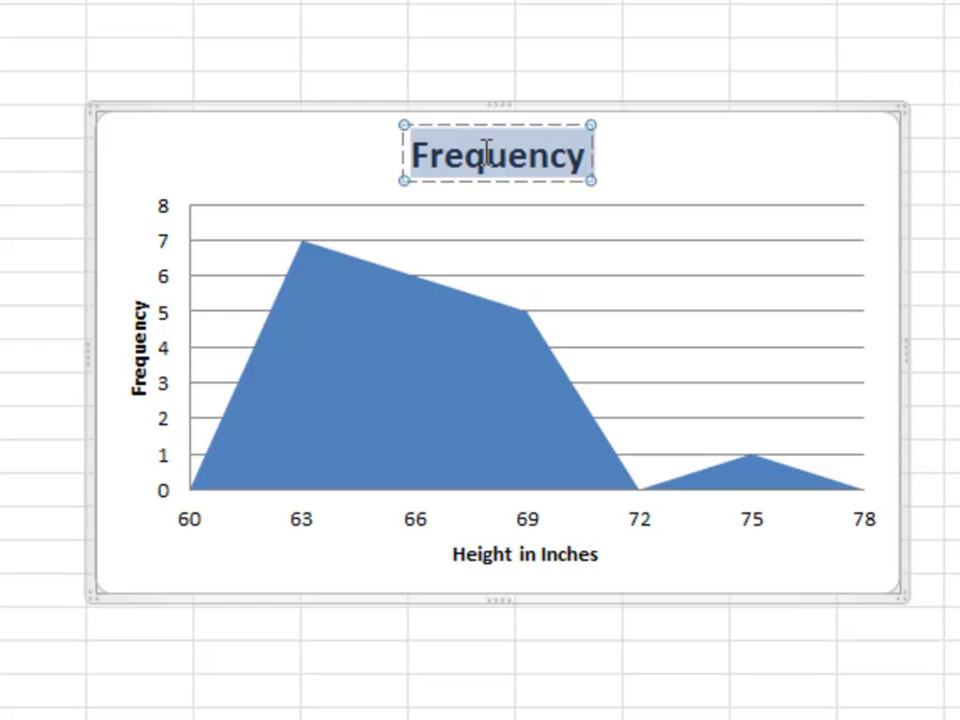
type("Freque")
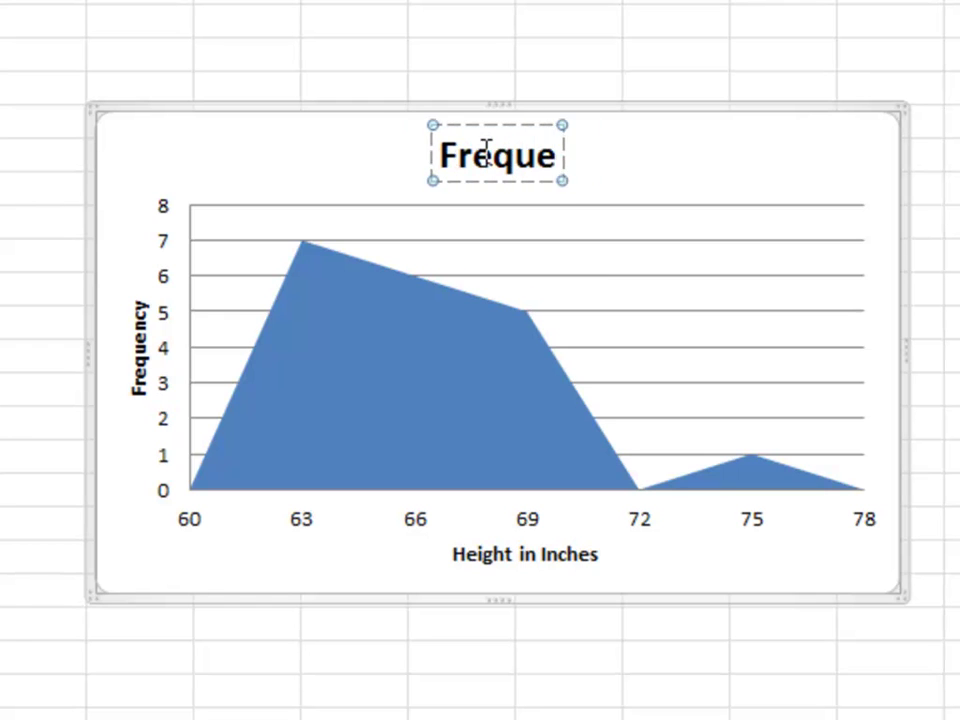
type("ncy Polygon: H")
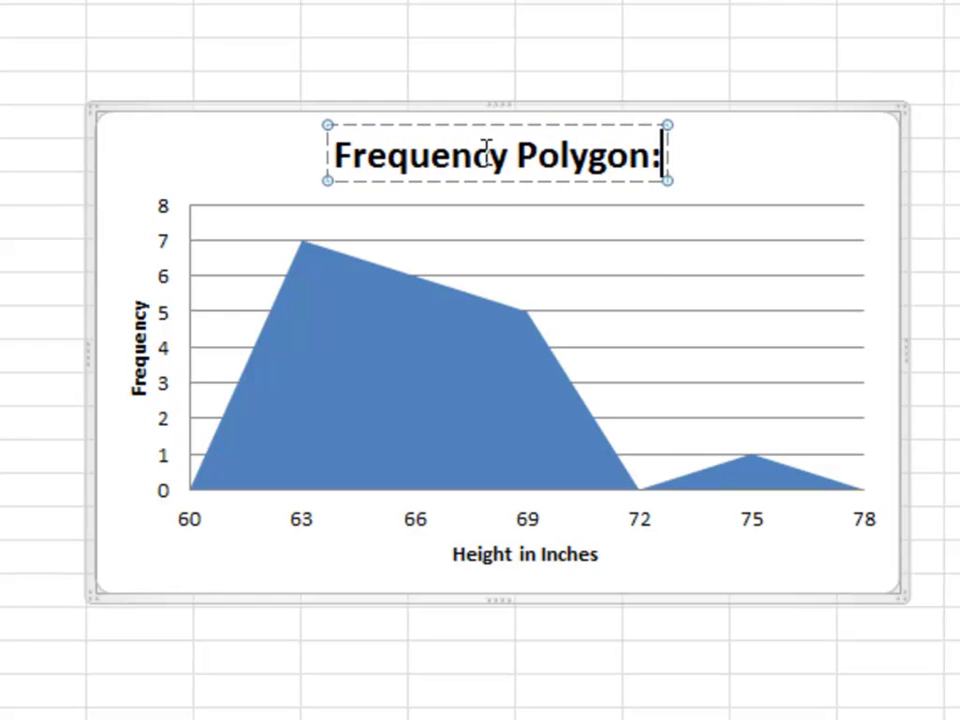
type("eights of RSEM 5100-OL1 Spring 2012 Students")
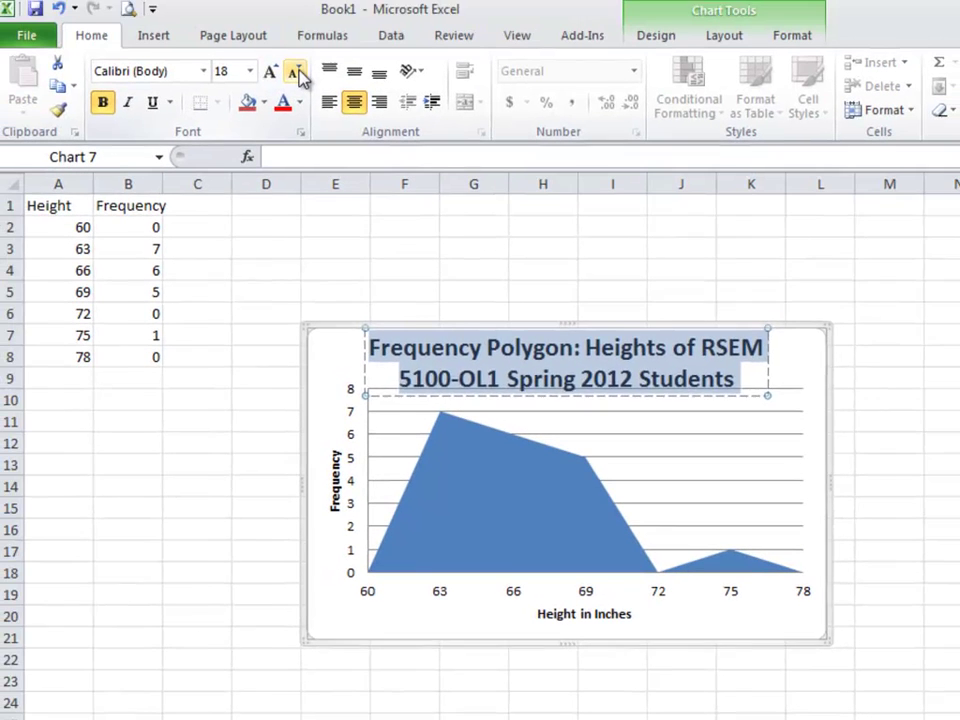
- Reduce the chart title's font size to 14 points and deselect the chart
left_click(298, 75)
left_click(298, 75)
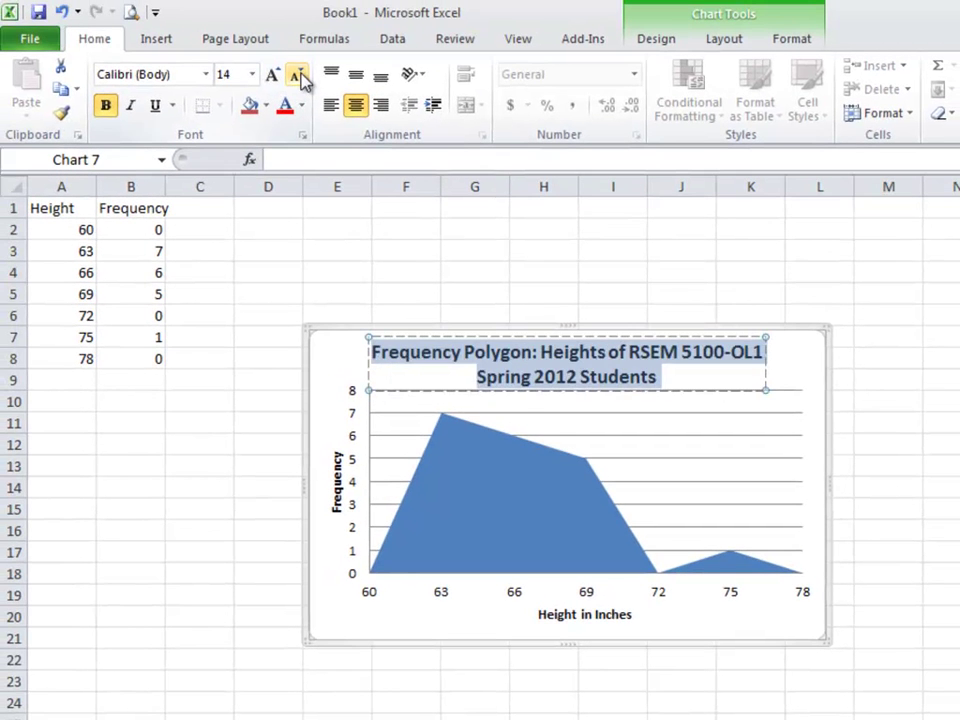
left_click(298, 75)
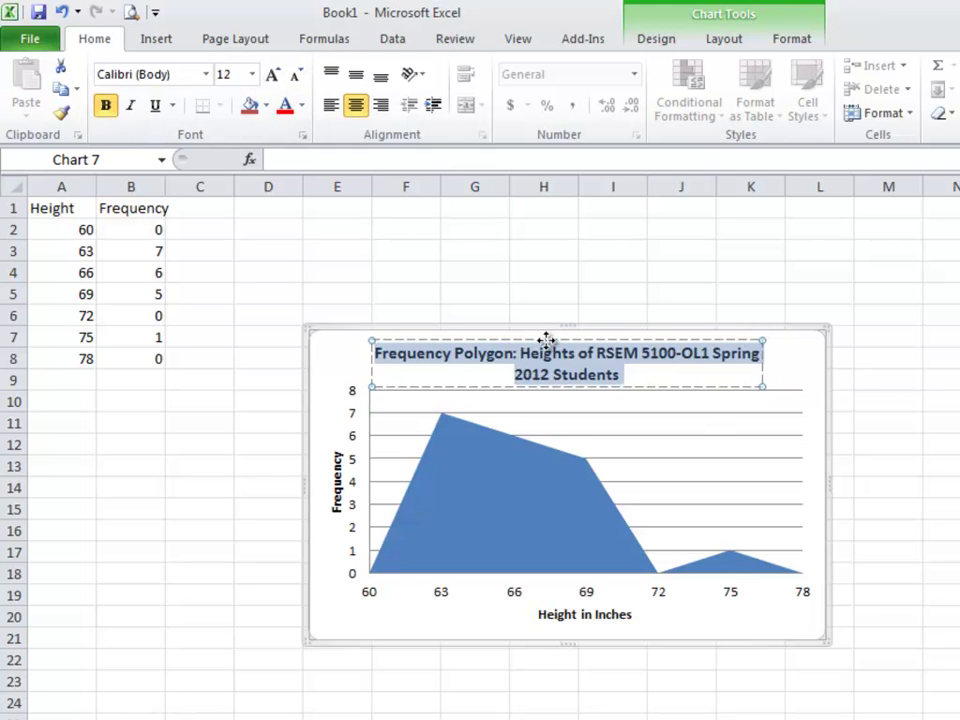
left_click(273, 77)
left_click(910, 333)
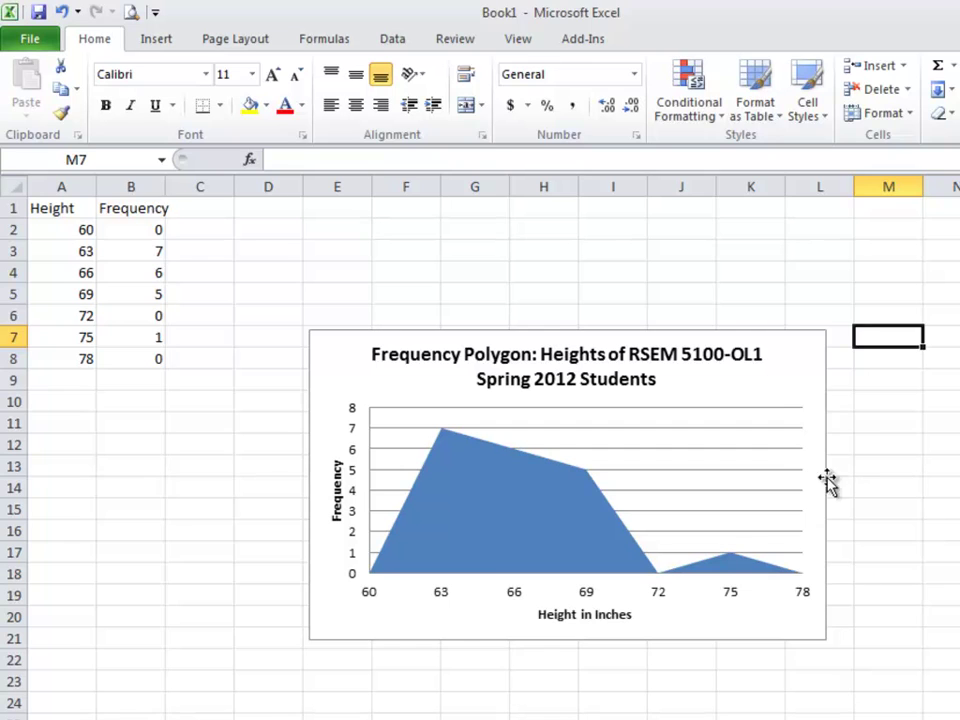
- Copy the whole frequency polygon chart and paste it into the blank Word document Document7
left_click(828, 481)
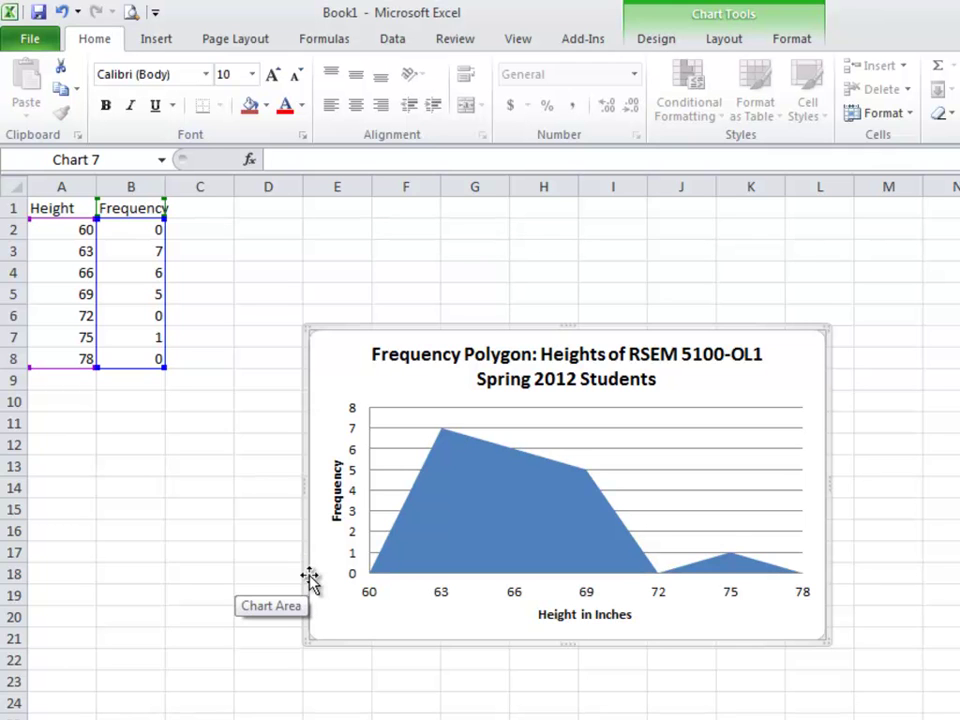
key("ctrl+c")
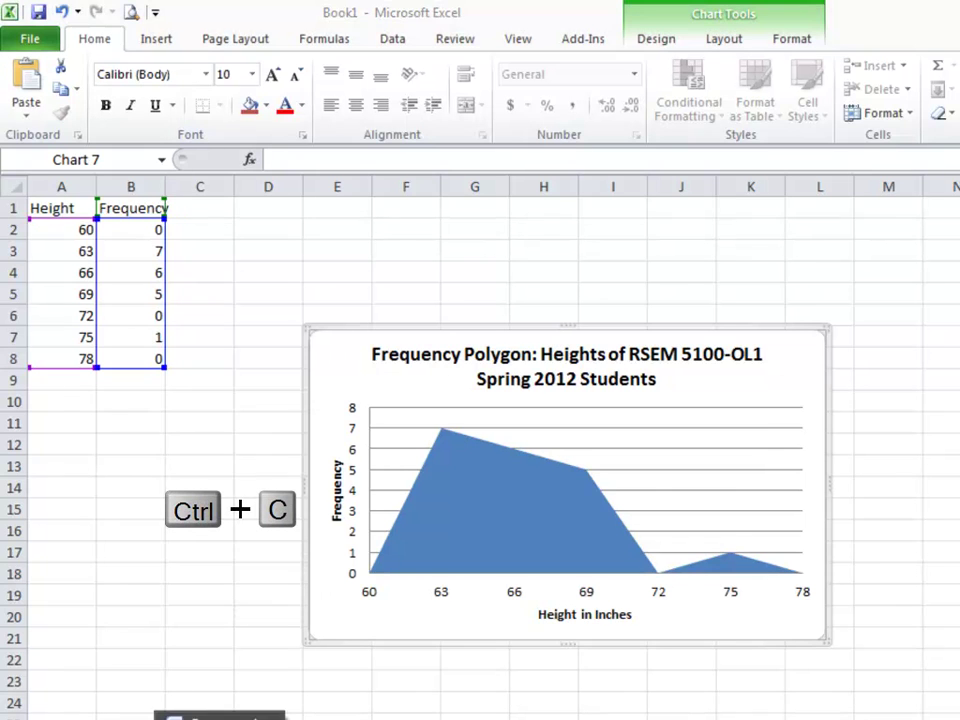
left_click(220, 716)
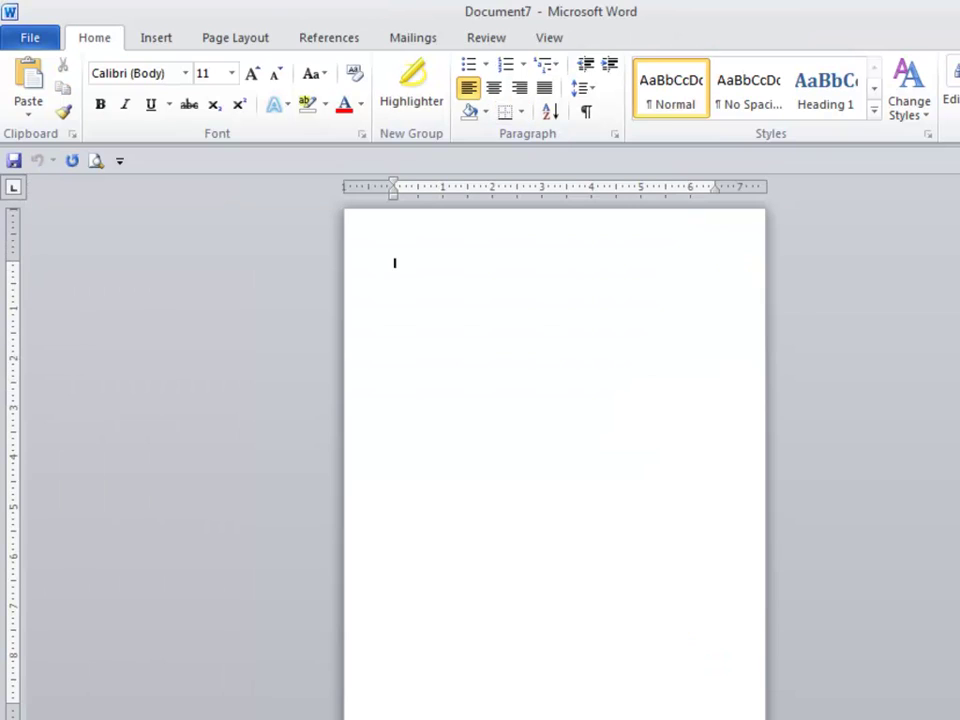
key("ctrl+v")
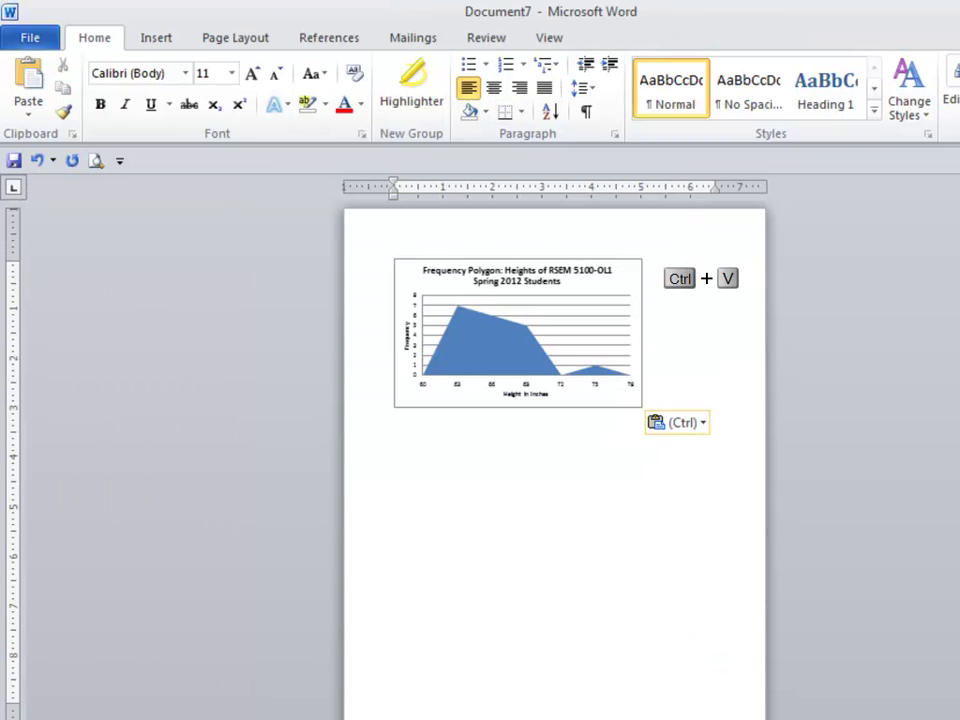